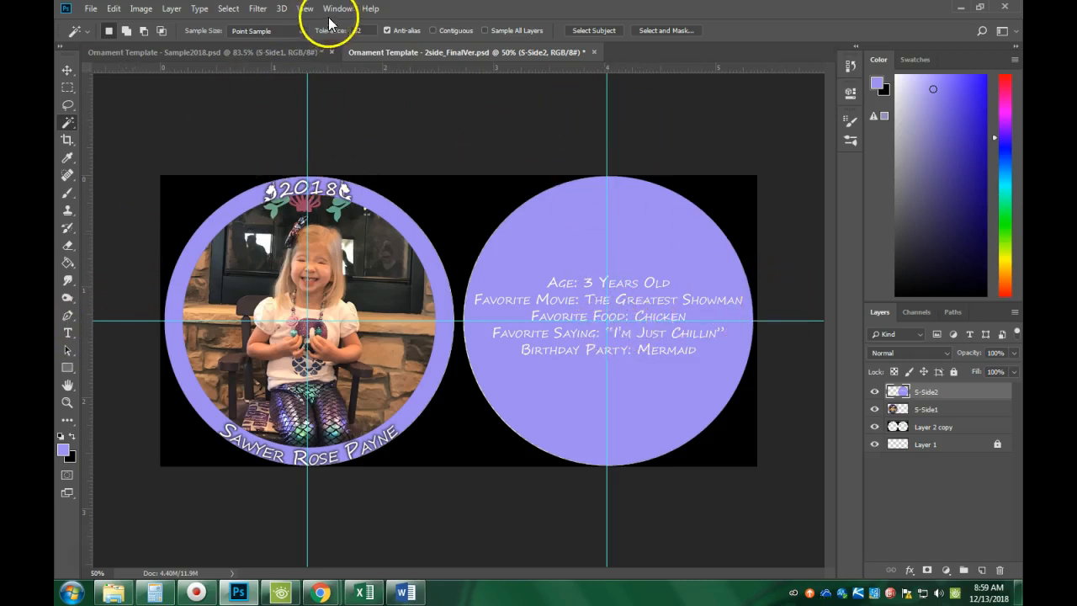
# Clear all guides from the canvas and load Layer 2 copy's circles as a selection.
pyautogui.click(305, 8)
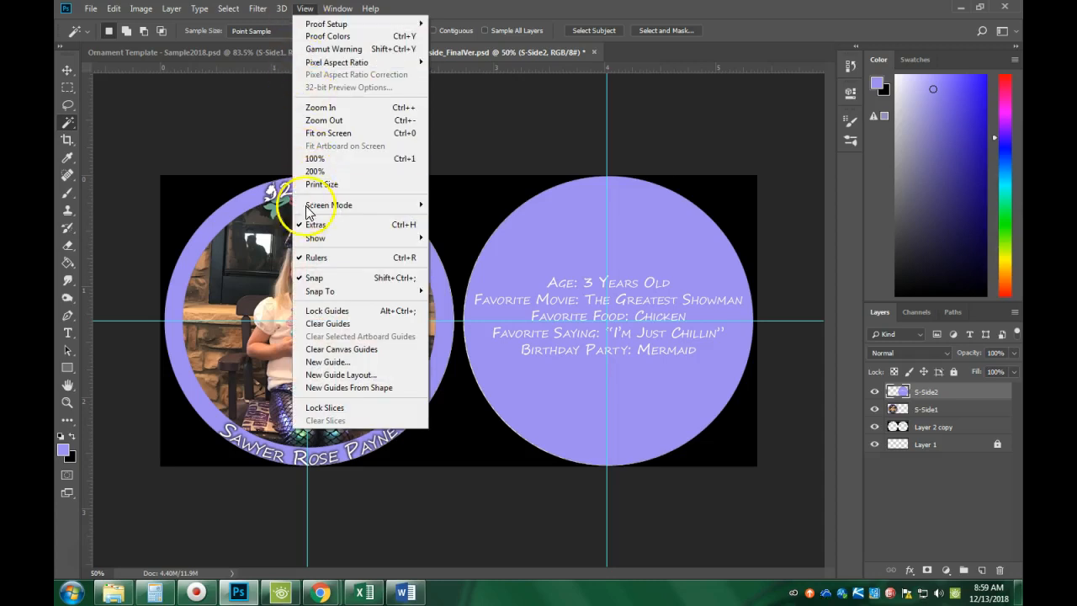
pyautogui.click(335, 325)
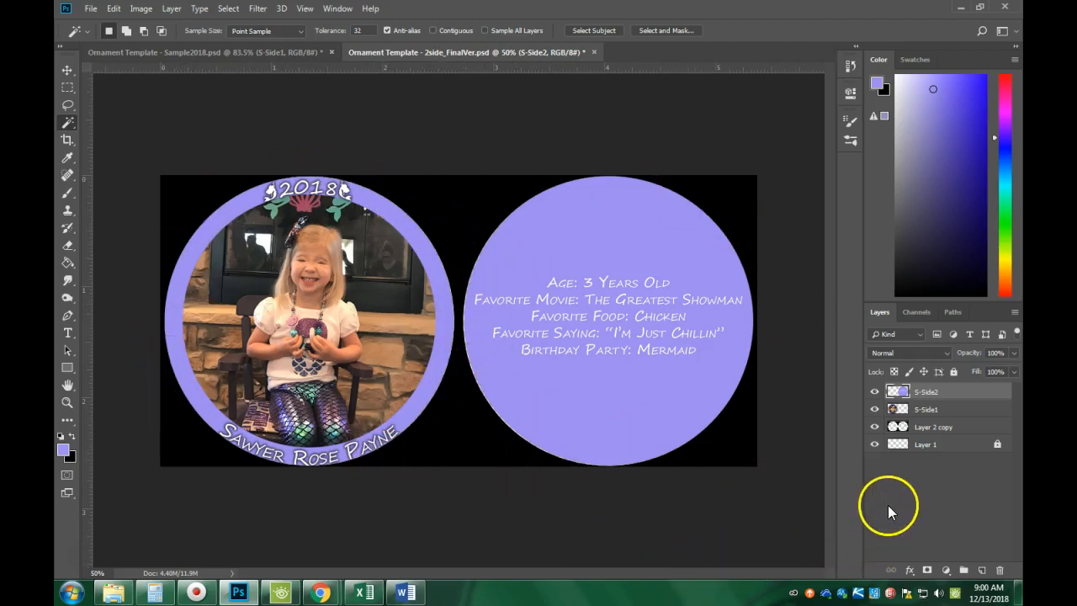
pyautogui.keyDown('ctrl'); pyautogui.click(899, 428); pyautogui.keyUp('ctrl')
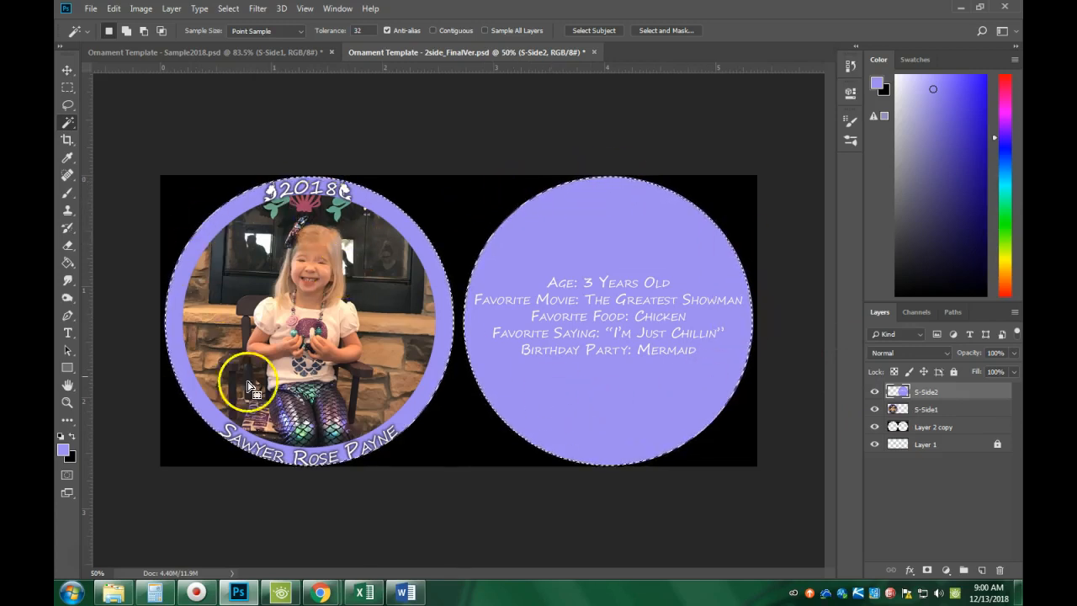
# In the Paths panel, convert the circle selection into a Work Path.
pyautogui.click(952, 312)
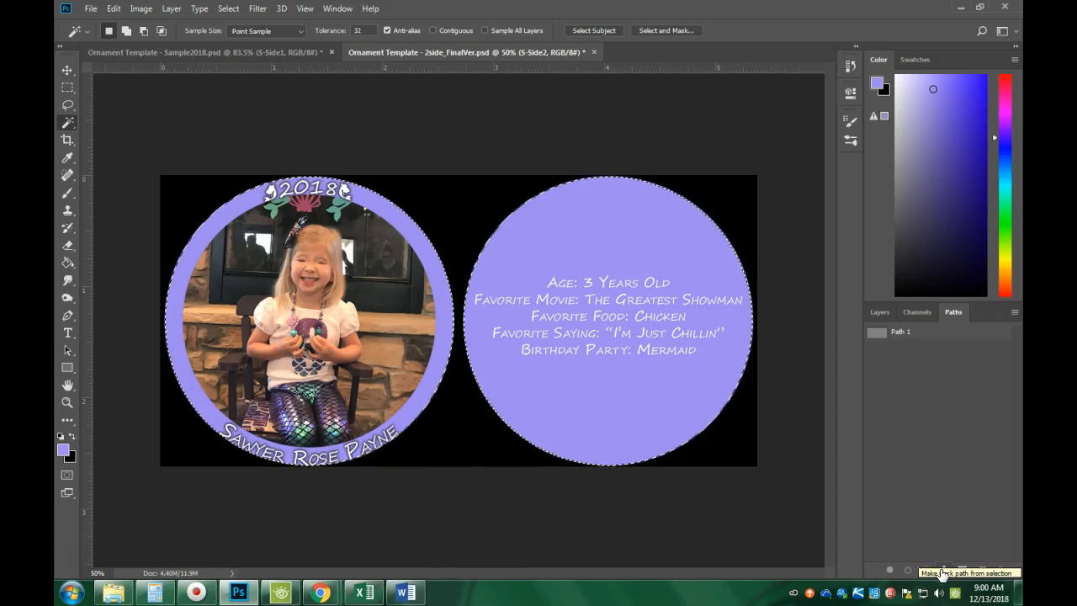
pyautogui.click(941, 570)
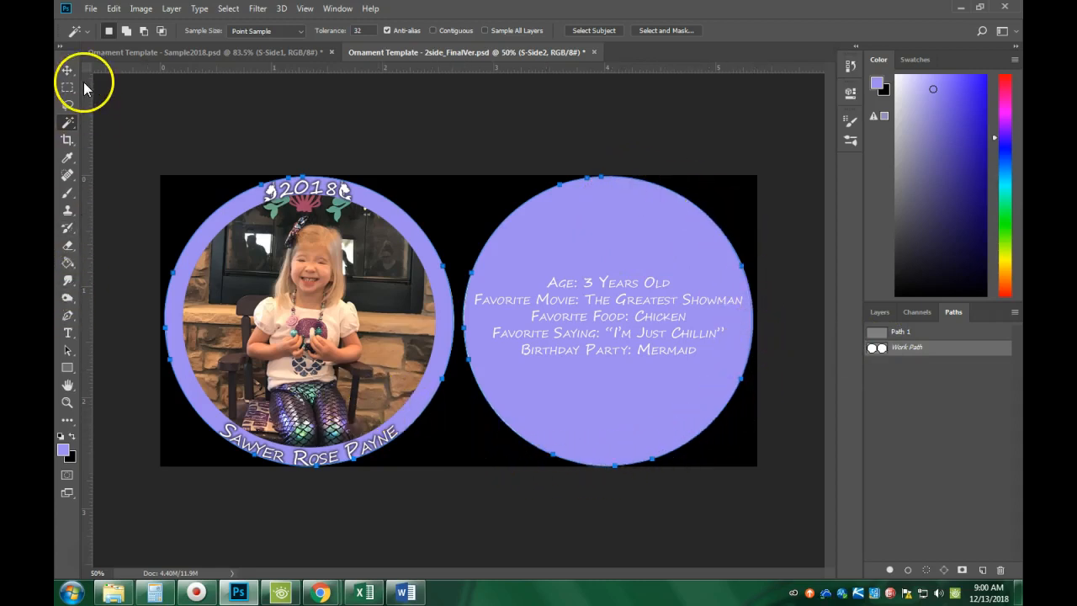
# Export Work Path to Illustrator as 'Ornament PATHS ONLY' in the 2 - Computer Graphics folder.
pyautogui.click(92, 10)
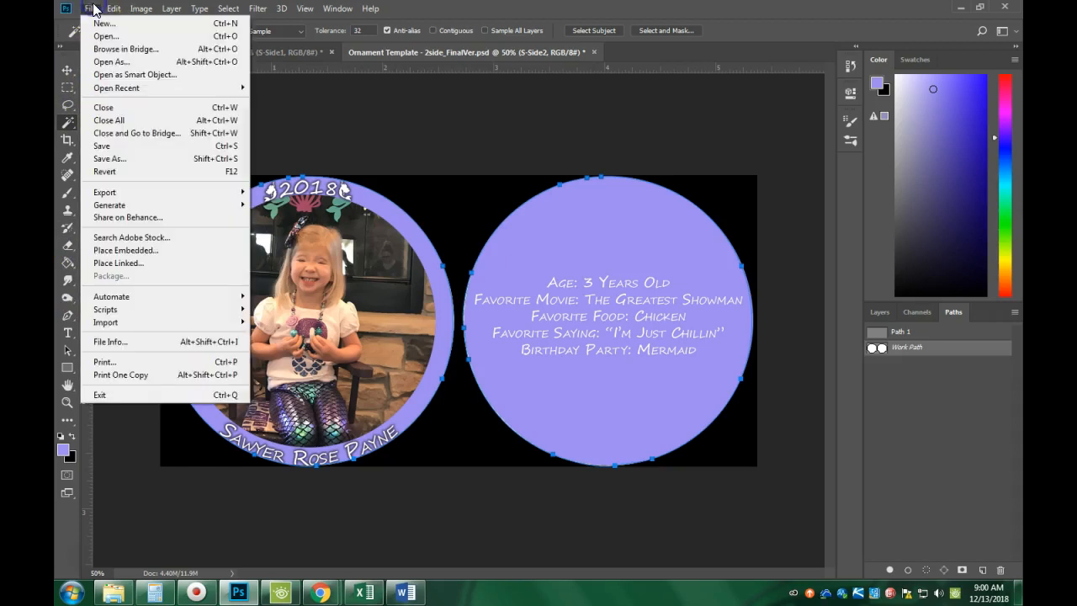
pyautogui.moveTo(110, 196)
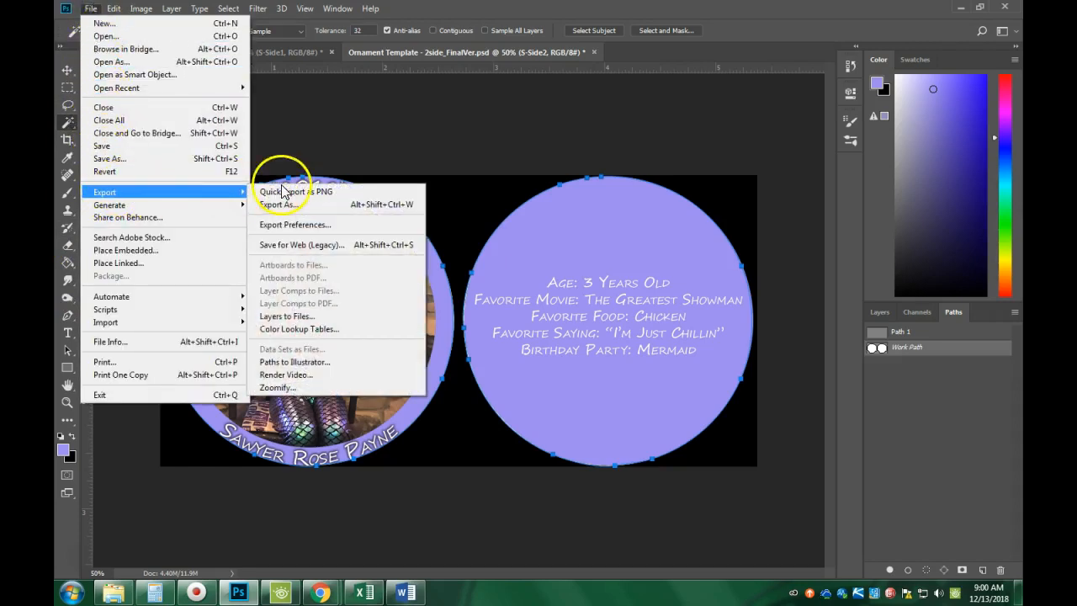
pyautogui.click(343, 362)
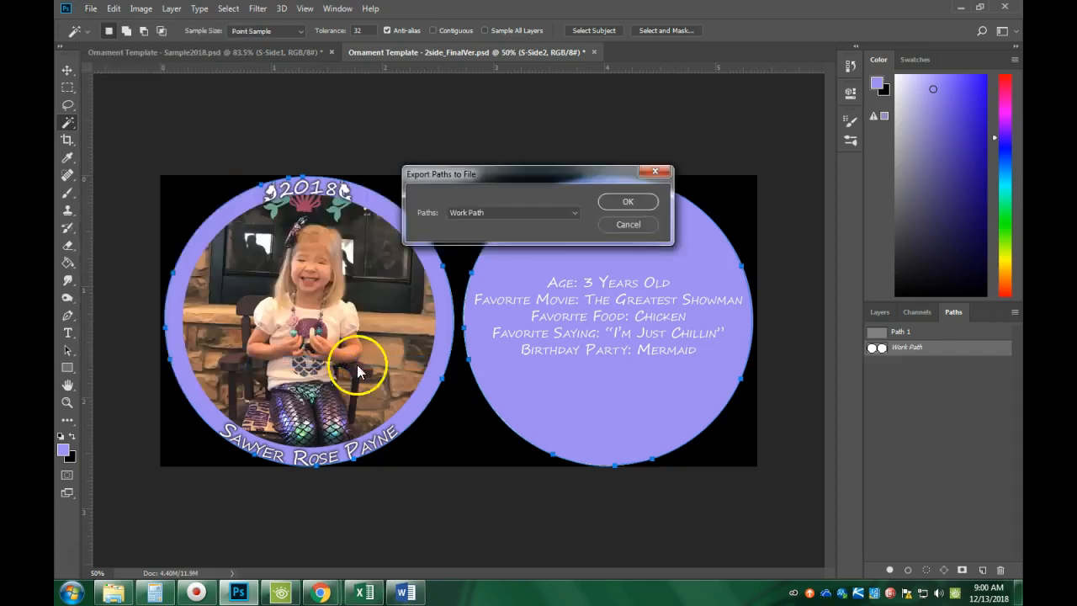
pyautogui.click(621, 202)
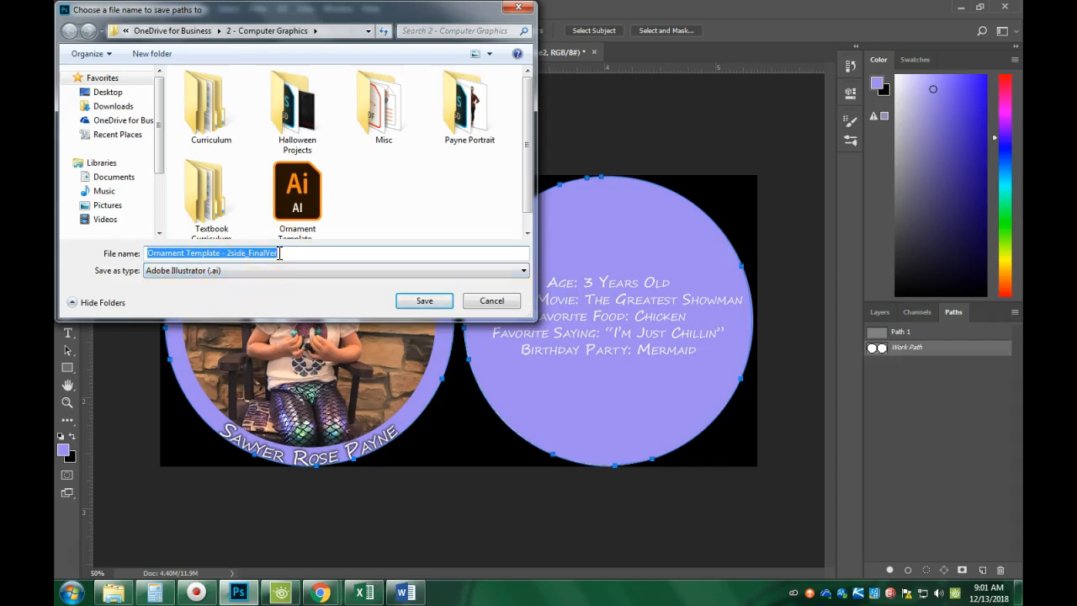
pyautogui.write('Ornament PATHS ONLY')
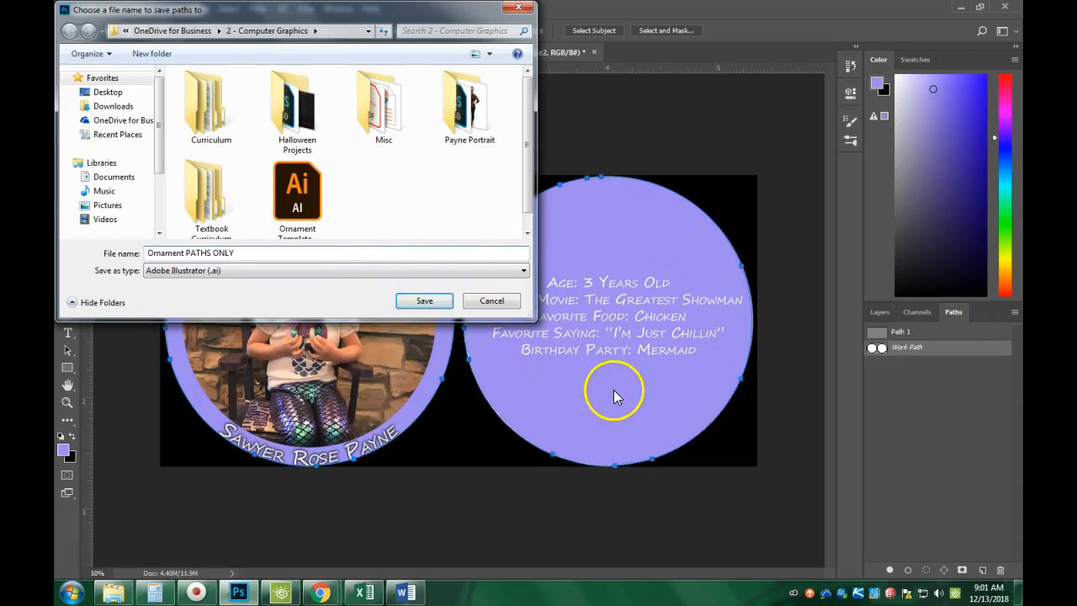
pyautogui.click(423, 300)
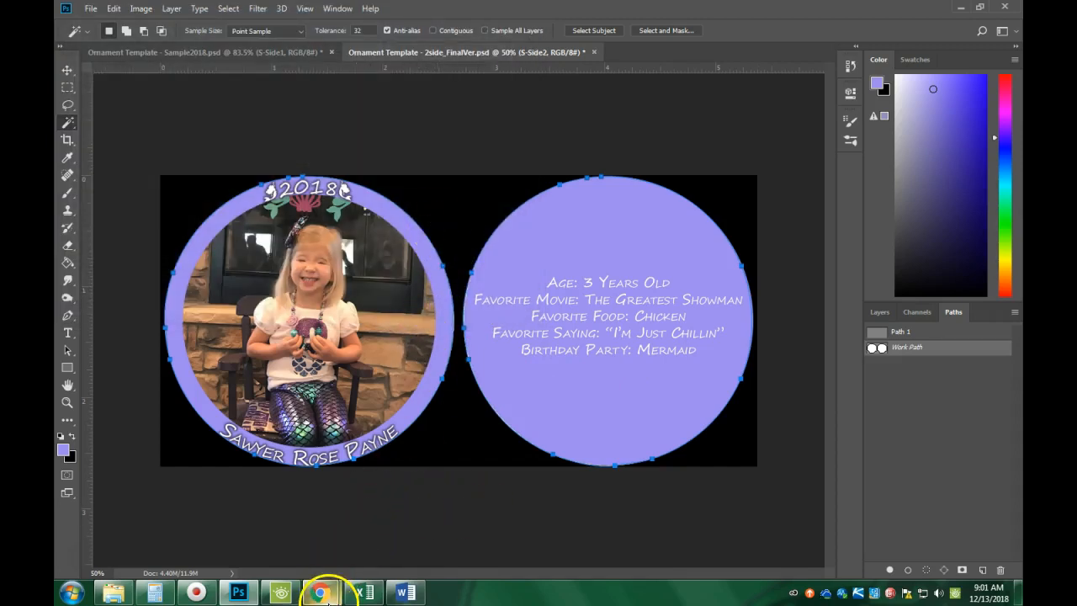
# In Chrome, open the CG - Ornament Project doc and follow its CUTLINE DOWNLOAD link.
pyautogui.moveTo(321, 593)
pyautogui.click(238, 493)
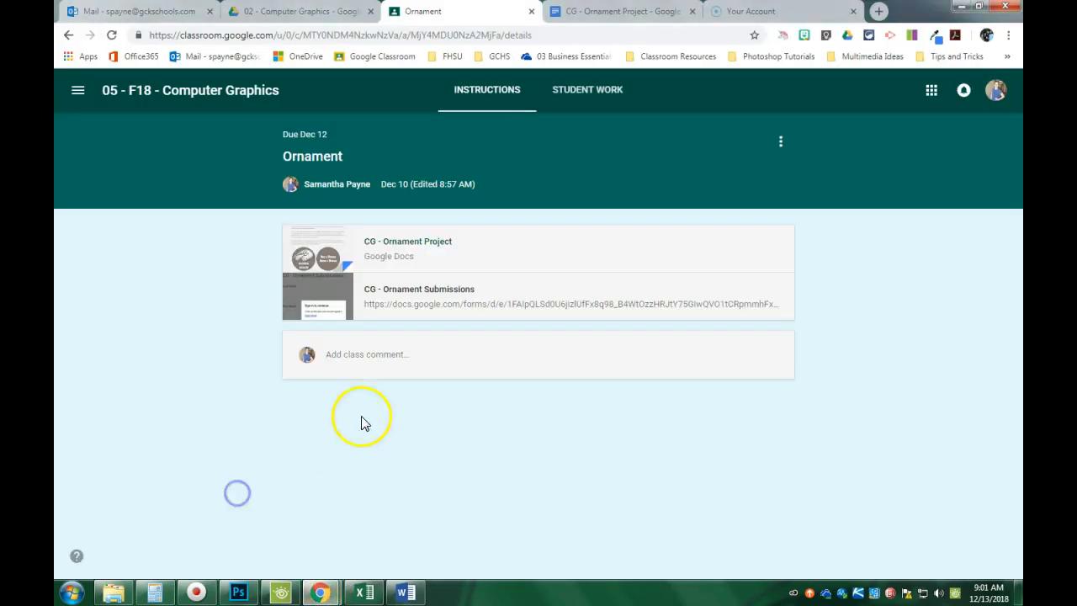
pyautogui.click(323, 249)
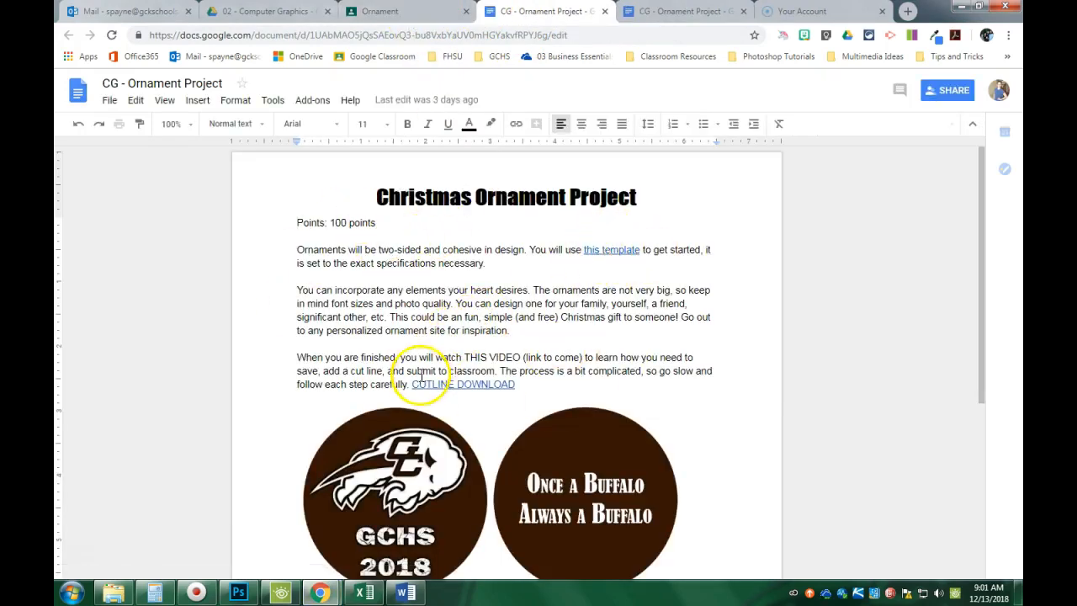
pyautogui.scroll(-2, 420, 376)
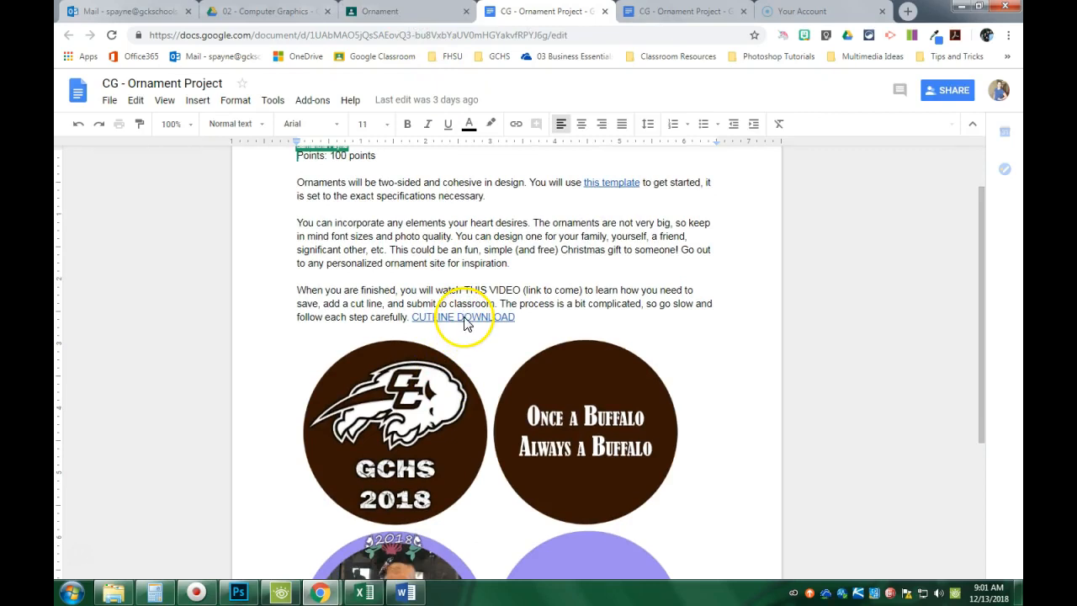
pyautogui.click(457, 319)
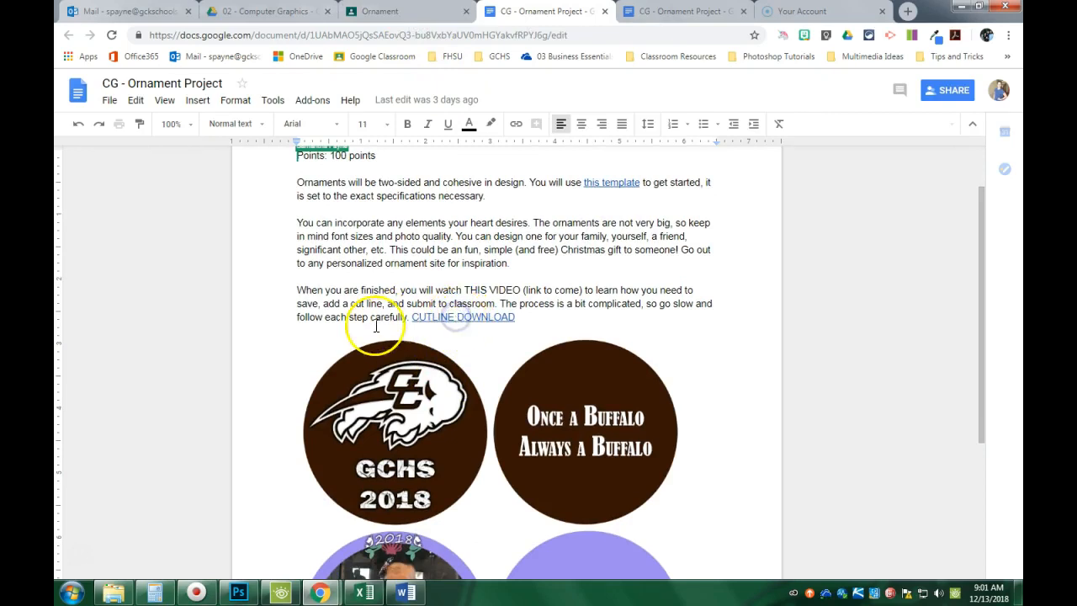
pyautogui.click(443, 338)
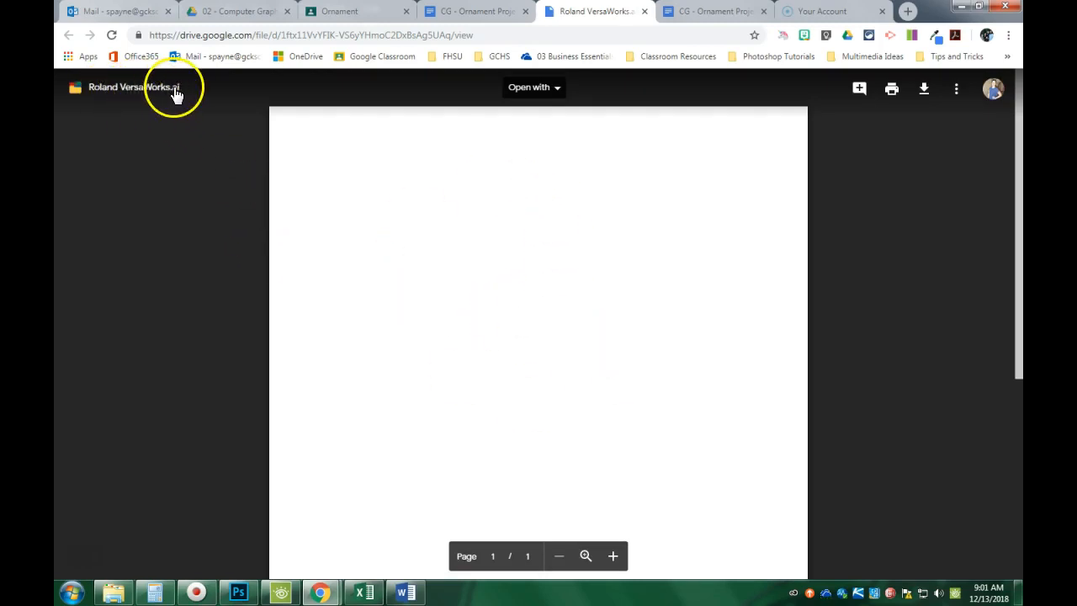
# Download Roland VersaWorks.ai and show it in the Downloads folder.
pyautogui.click(923, 90)
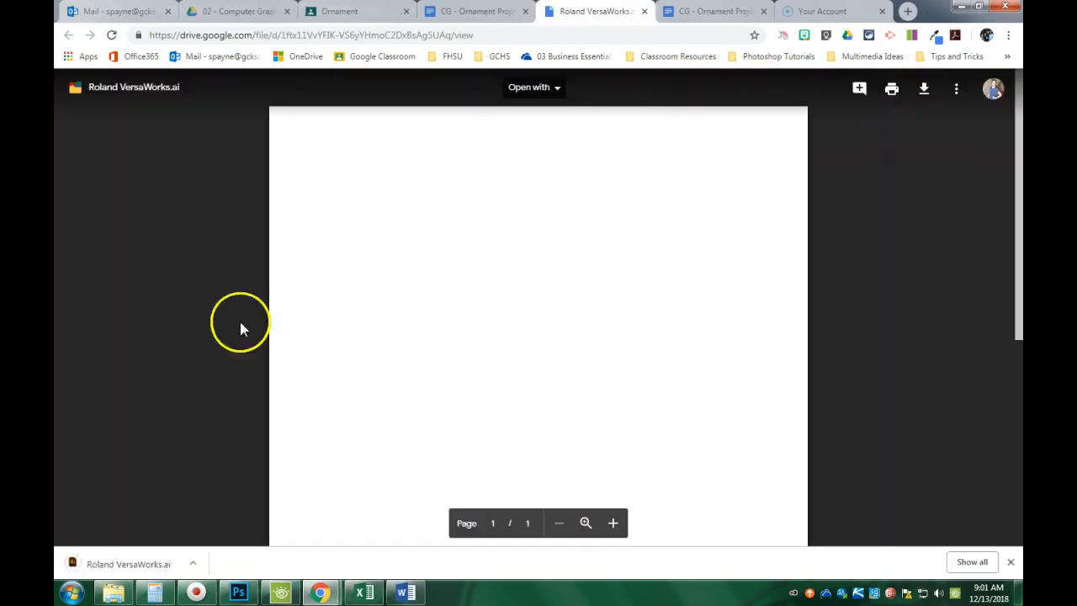
pyautogui.click(92, 564)
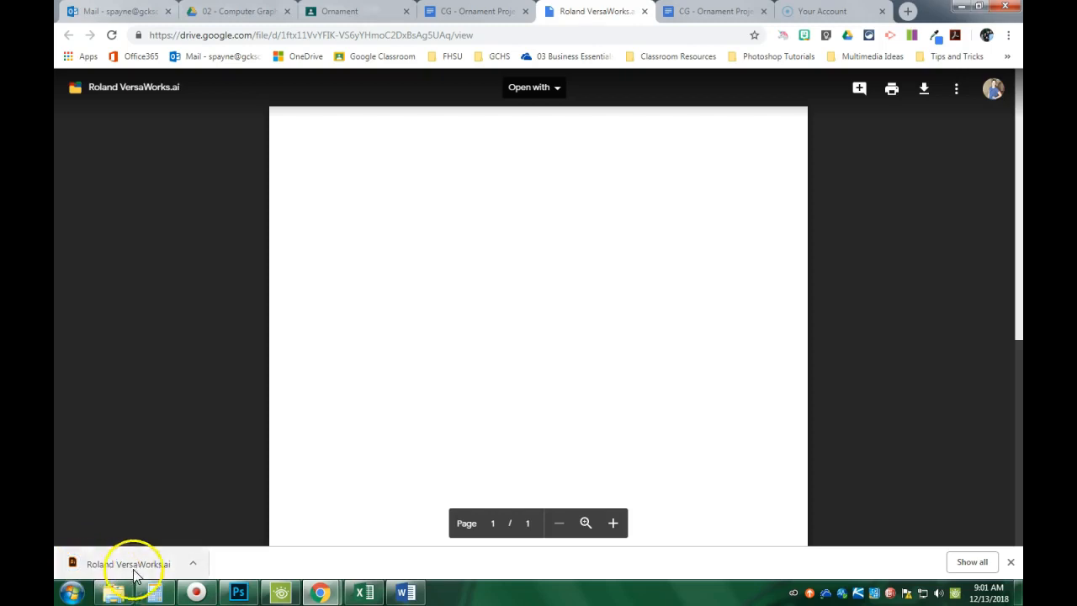
pyautogui.click(195, 566)
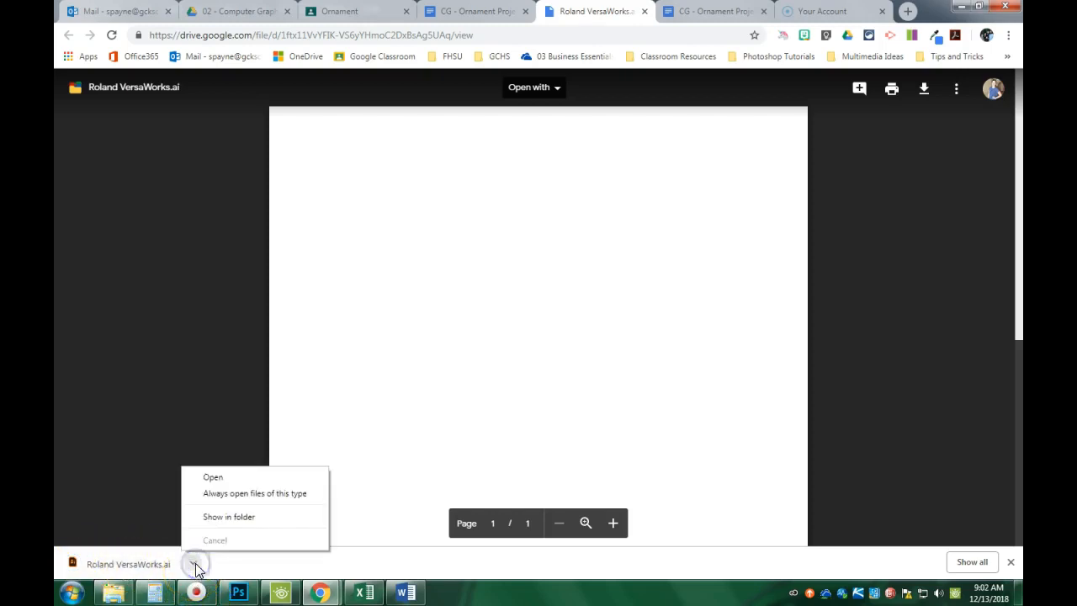
pyautogui.click(237, 516)
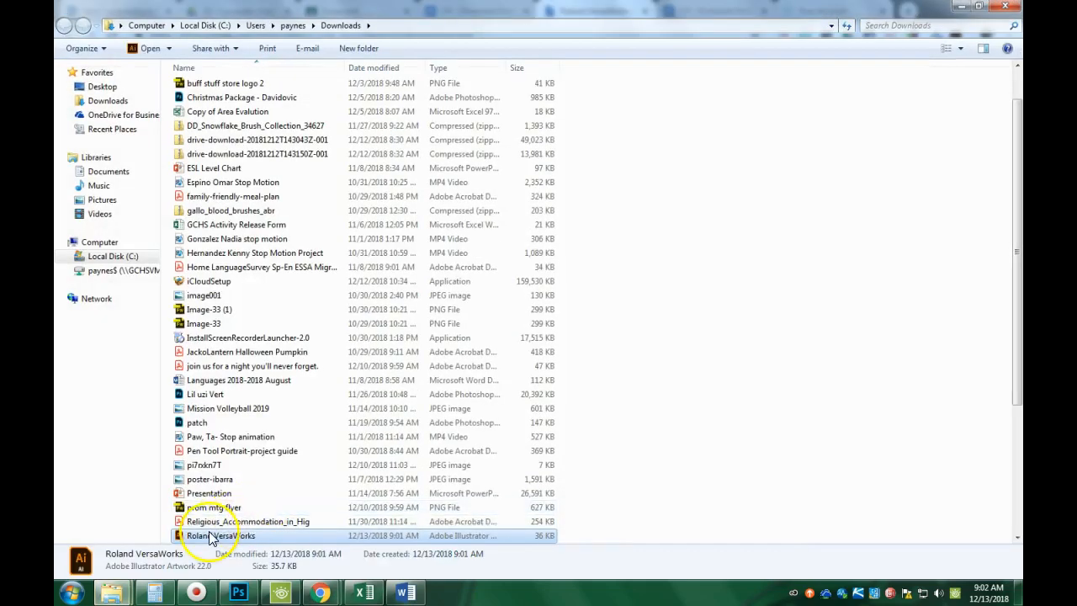
# Move Roland VersaWorks.ai onto the H: network drive, then return to Photoshop.
pyautogui.scroll(-4, 261, 294)
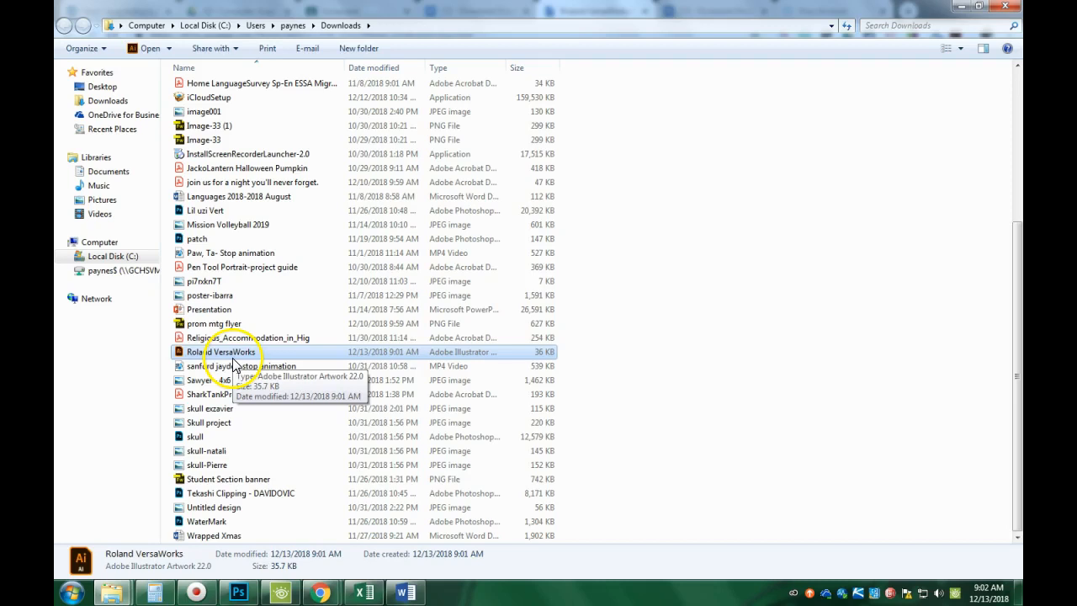
pyautogui.moveTo(225, 358); pyautogui.dragTo(122, 276)
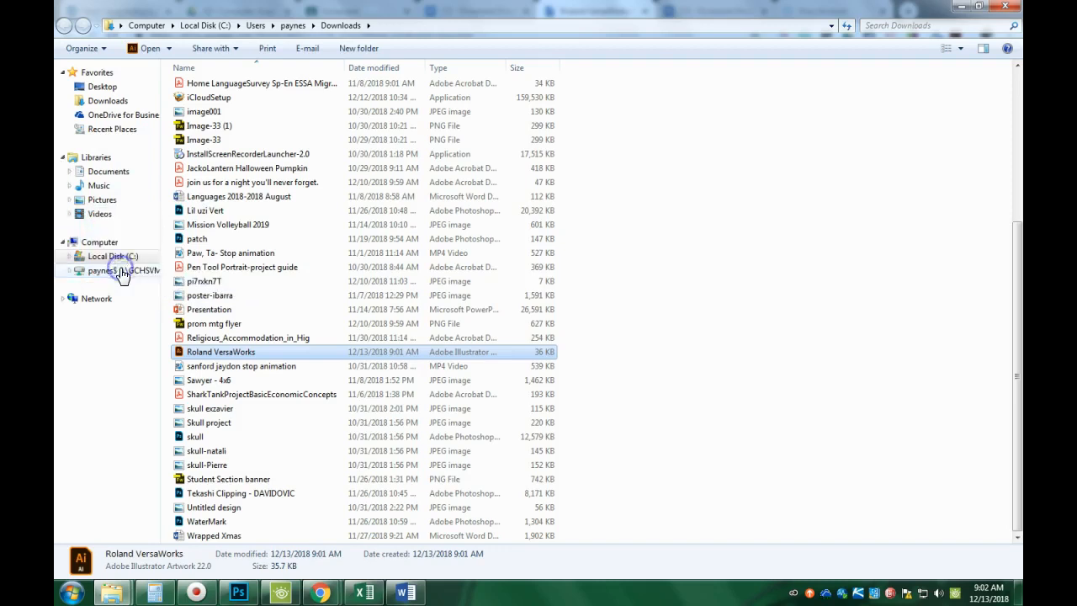
pyautogui.click(122, 271)
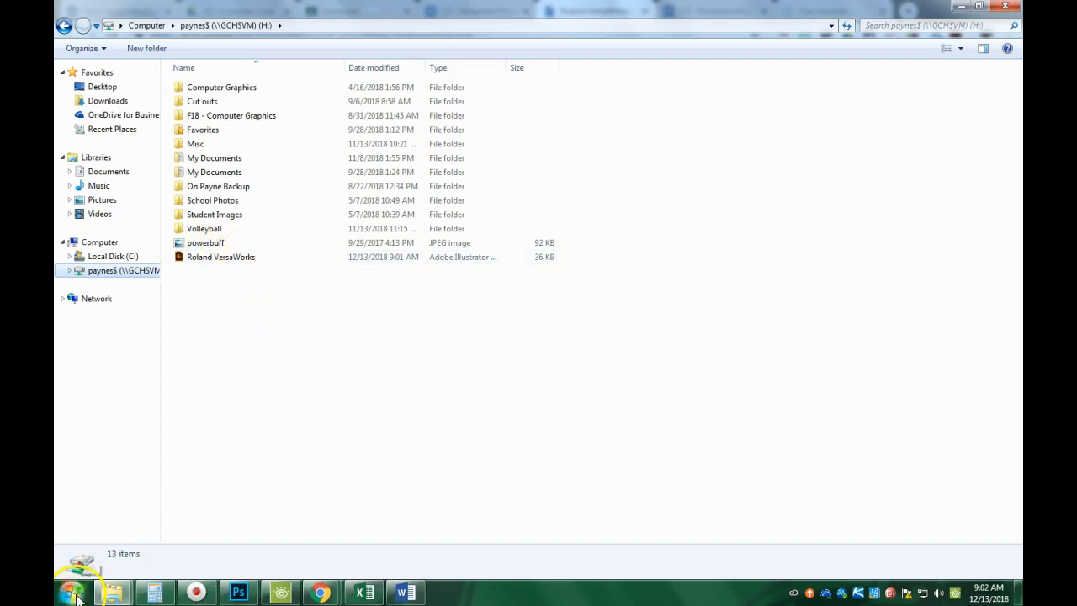
pyautogui.click(239, 592)
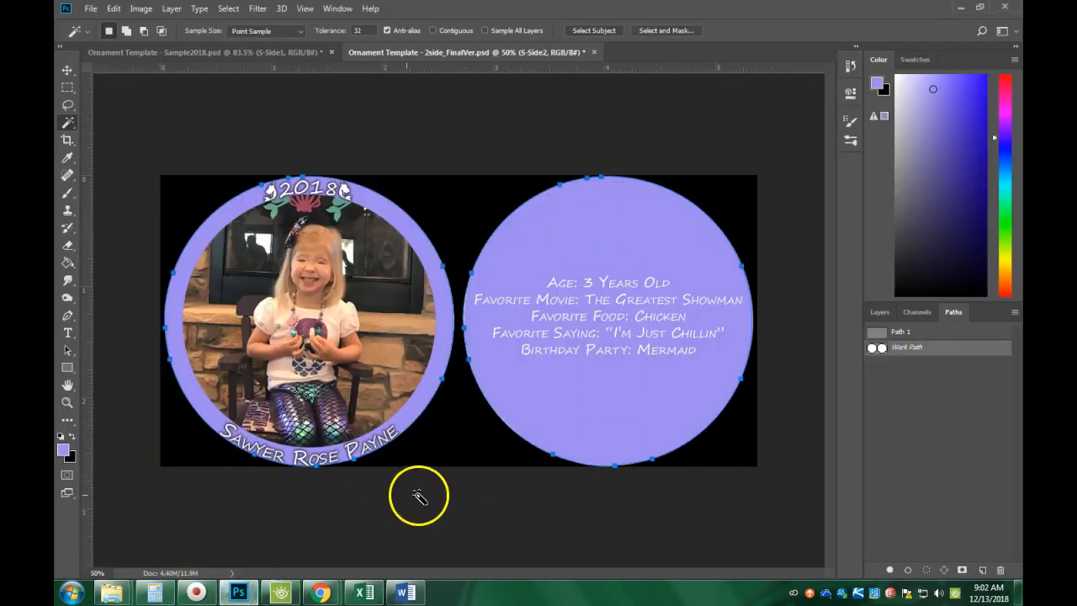
# Hide the black Layer 2 copy so both ornament circles sit on a transparent background.
pyautogui.click(879, 318)
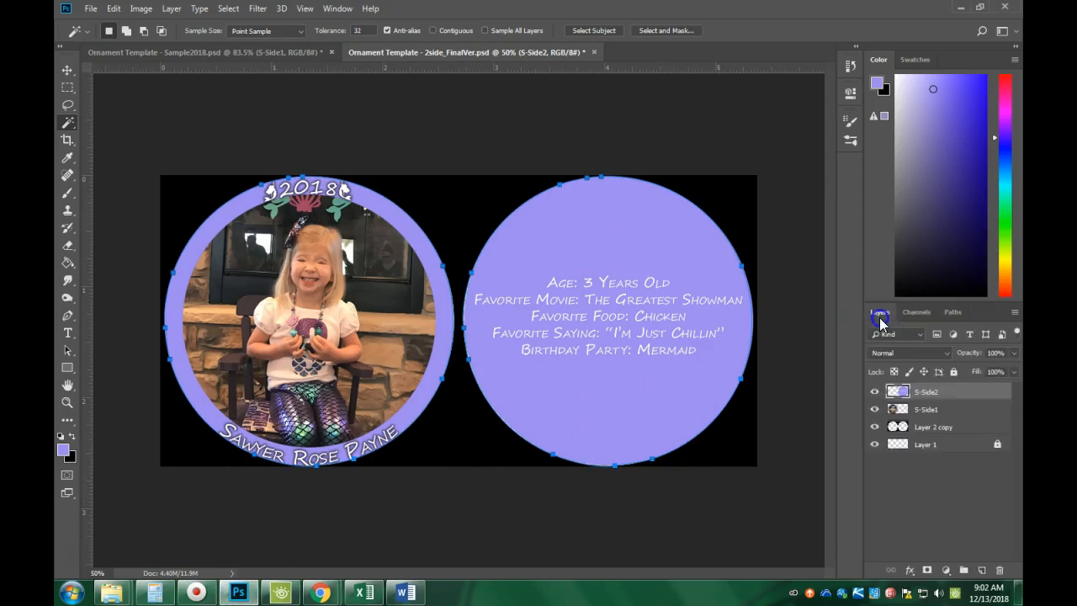
pyautogui.click(876, 427)
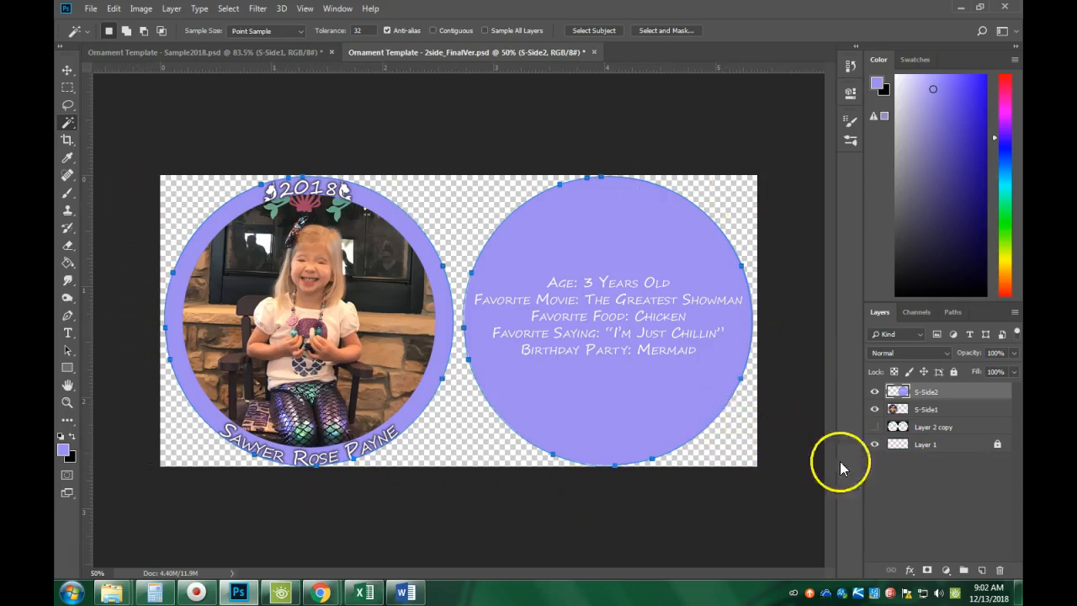
pyautogui.click(874, 427)
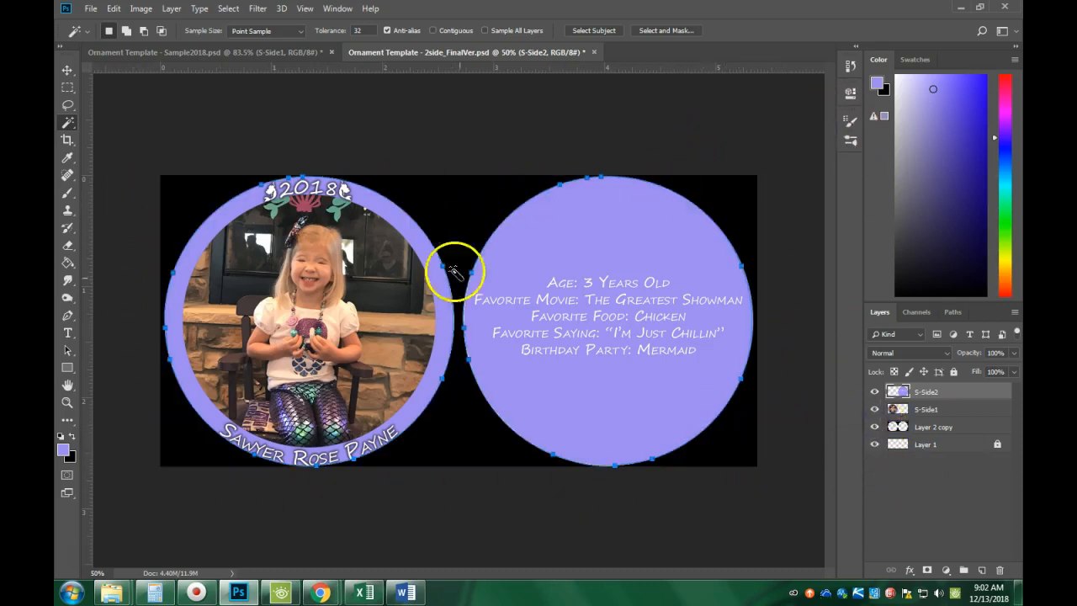
pyautogui.click(875, 427)
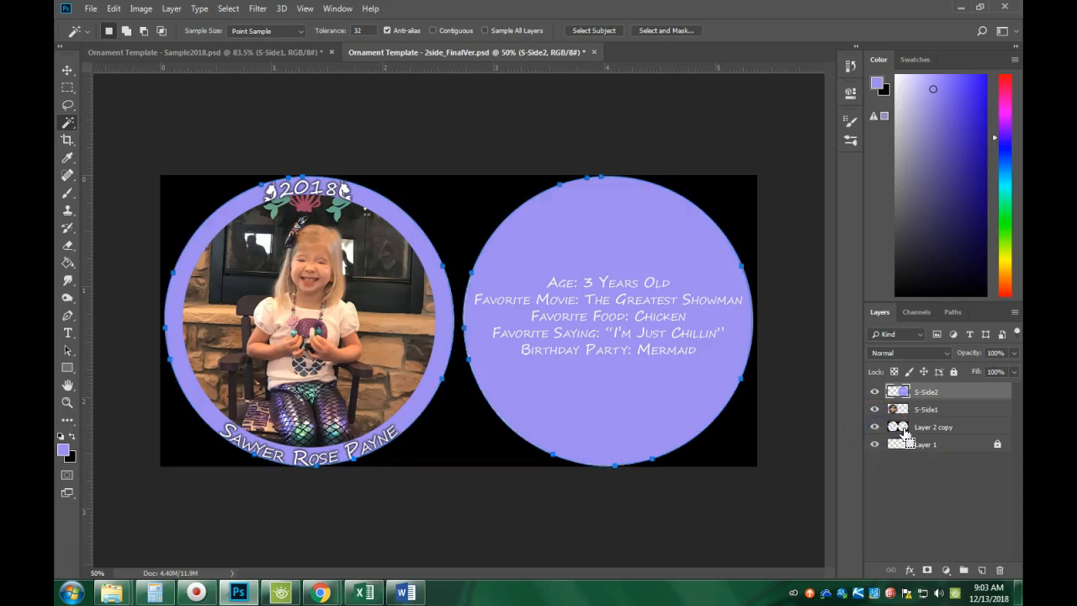
pyautogui.keyDown('ctrl'); pyautogui.click(899, 429); pyautogui.keyUp('ctrl')
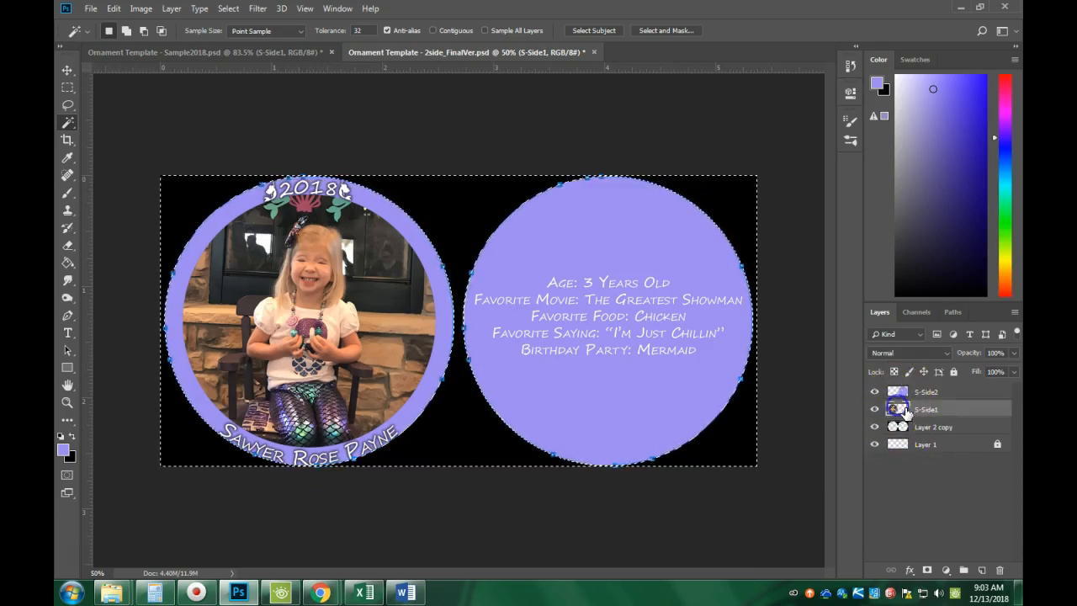
pyautogui.click(923, 410)
pyautogui.hotkey('ctrl', 'd')
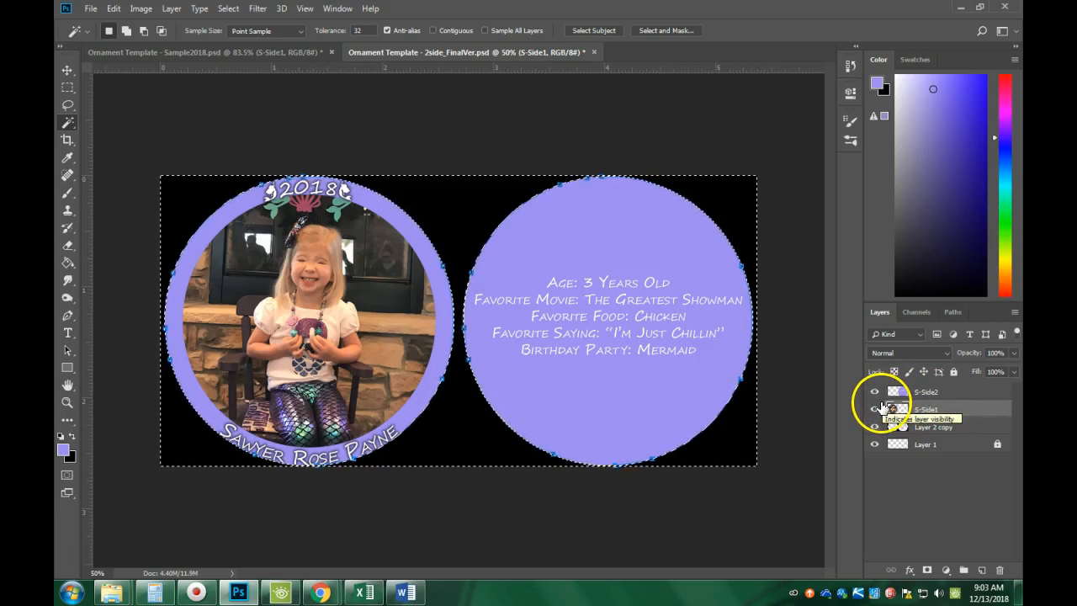
pyautogui.click(875, 427)
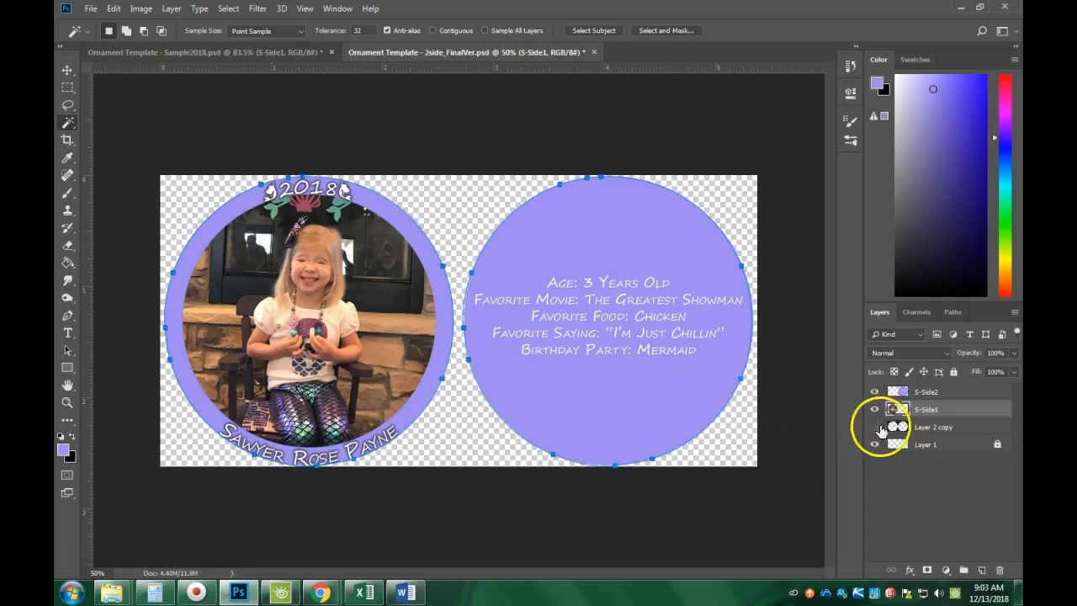
pyautogui.click(89, 9)
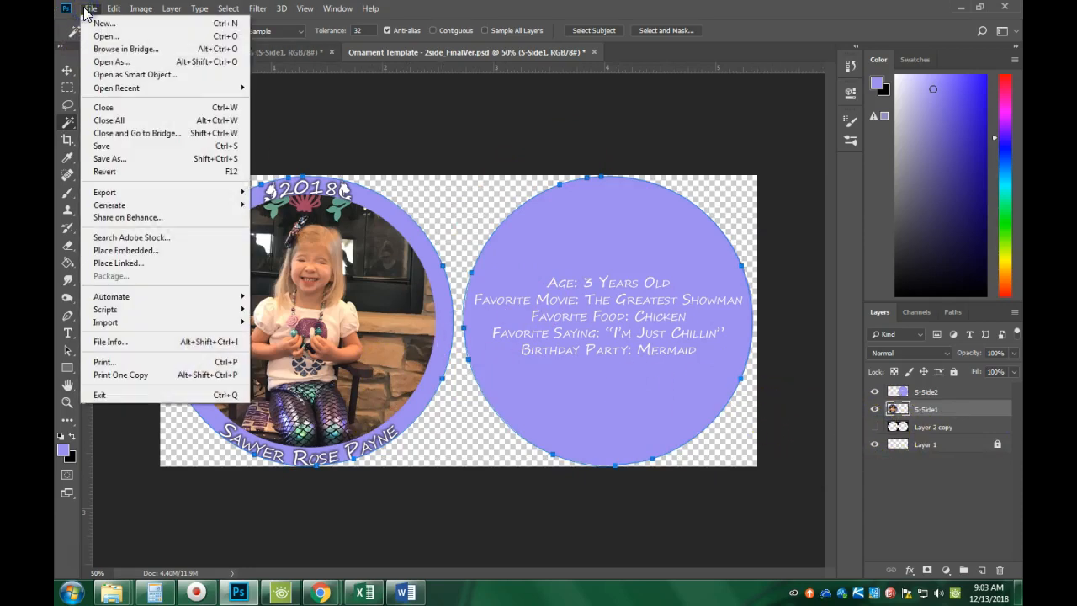
# Save the ornament under a new name as a large-size PNG in 2 - Computer Graphics.
pyautogui.click(132, 159)
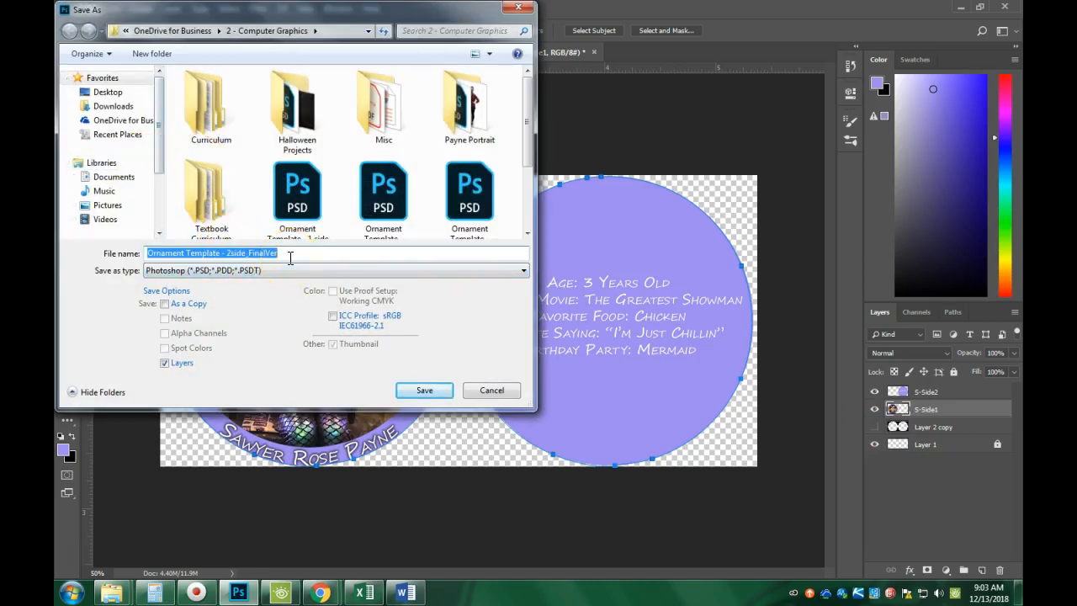
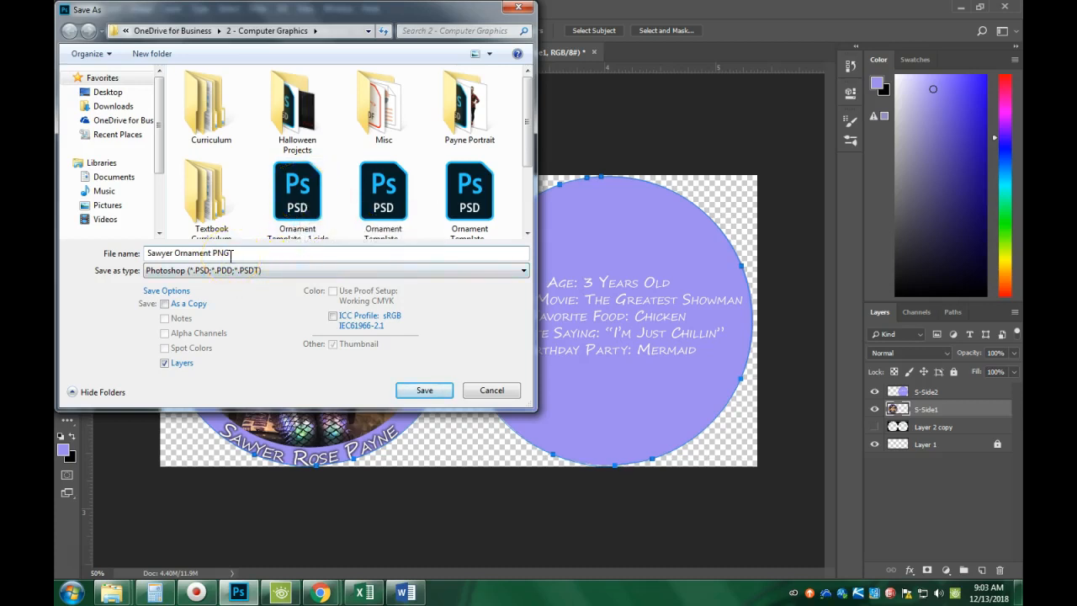
pyautogui.click(183, 270)
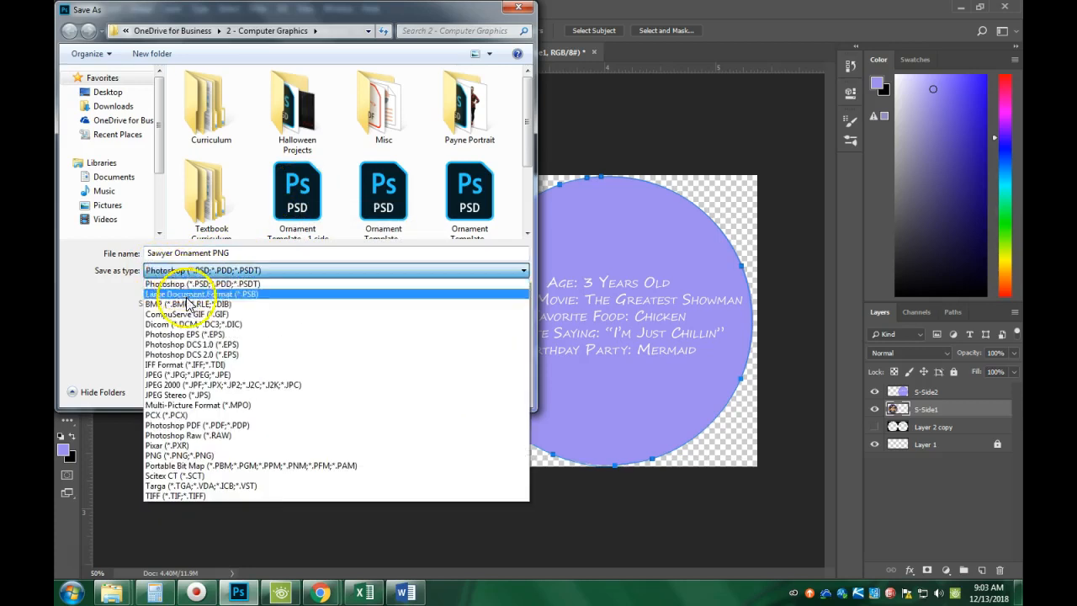
pyautogui.click(176, 455)
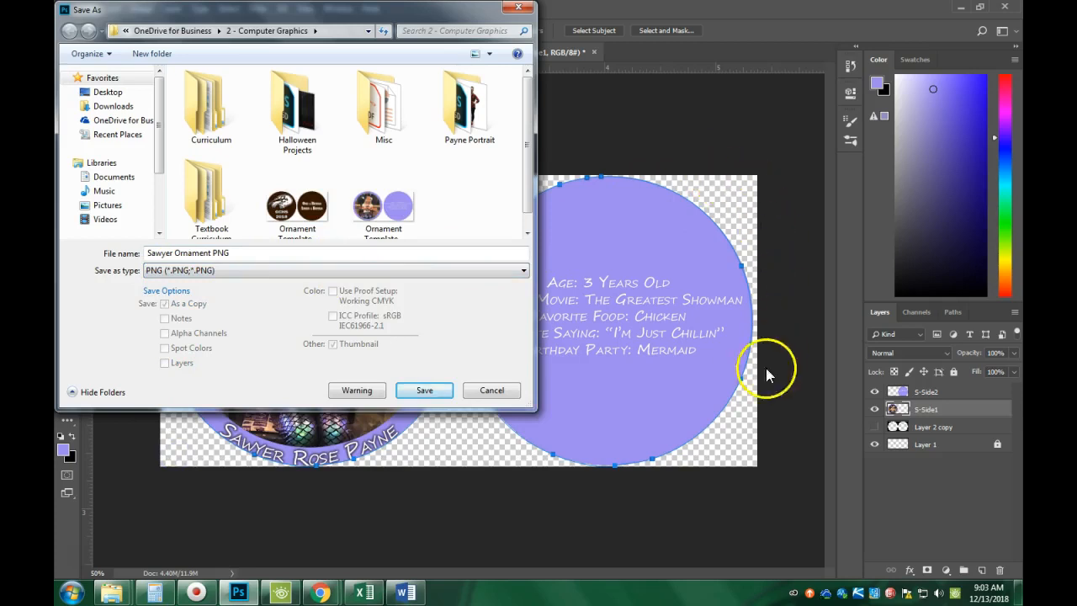
pyautogui.click(414, 392)
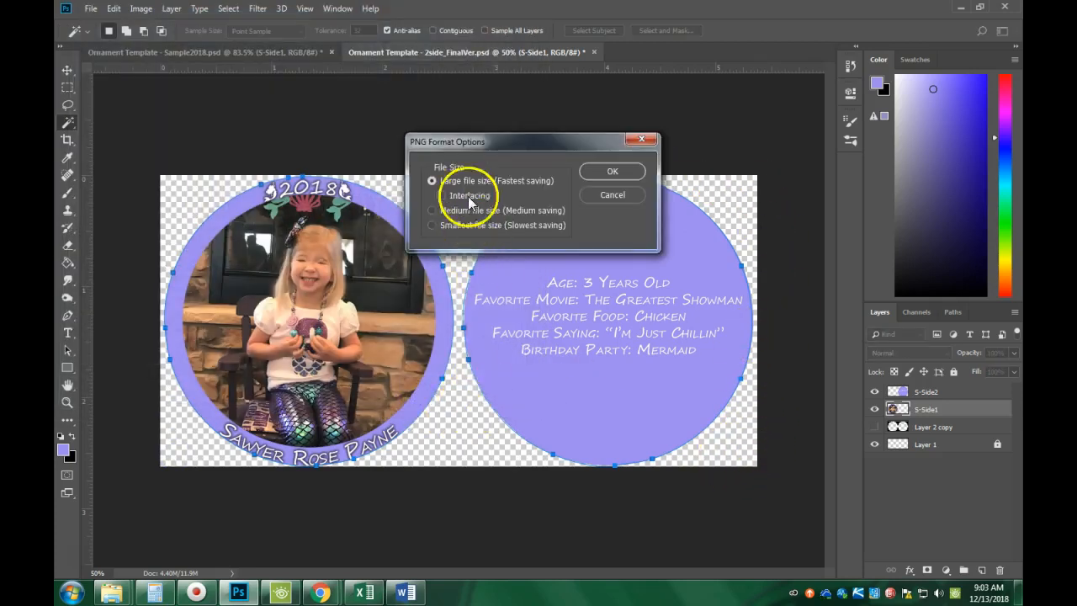
pyautogui.click(614, 172)
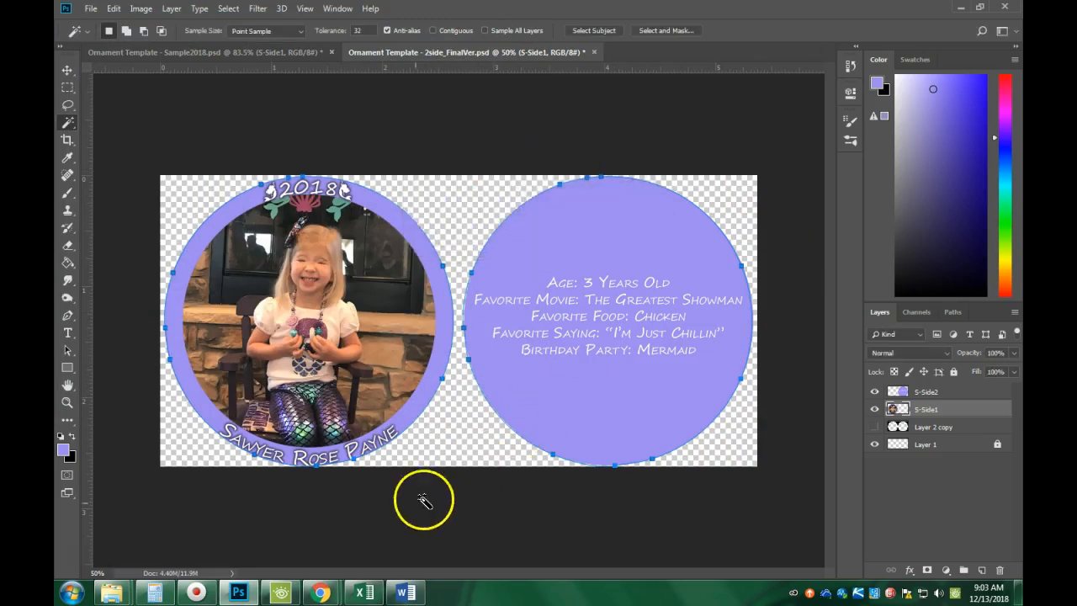
# Launch Adobe Illustrator CC 2018 by searching 'adobe il' in the Start menu.
pyautogui.click(71, 594)
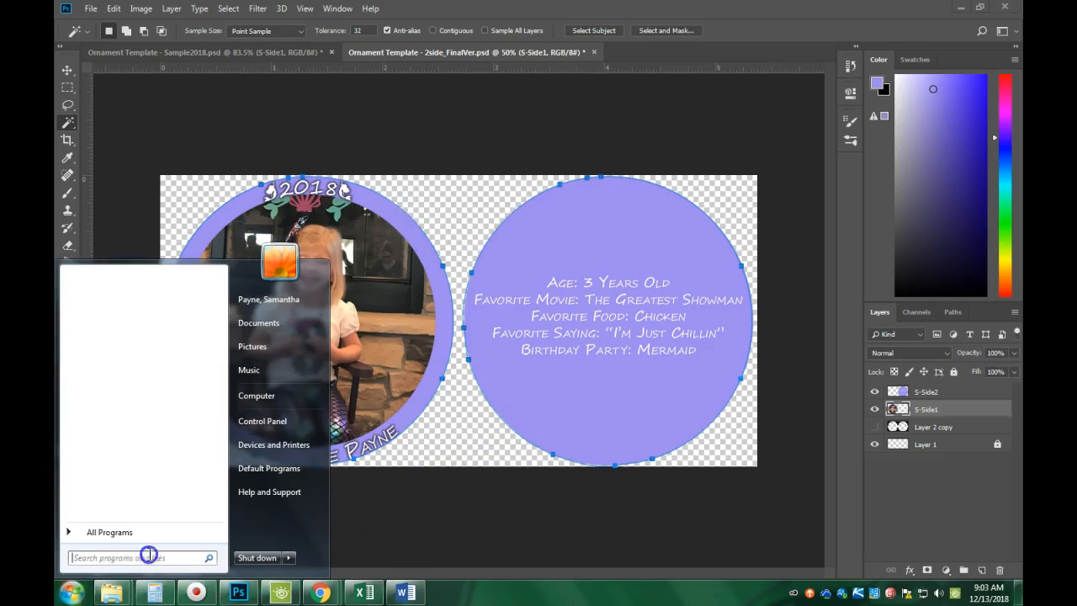
pyautogui.write('adp')
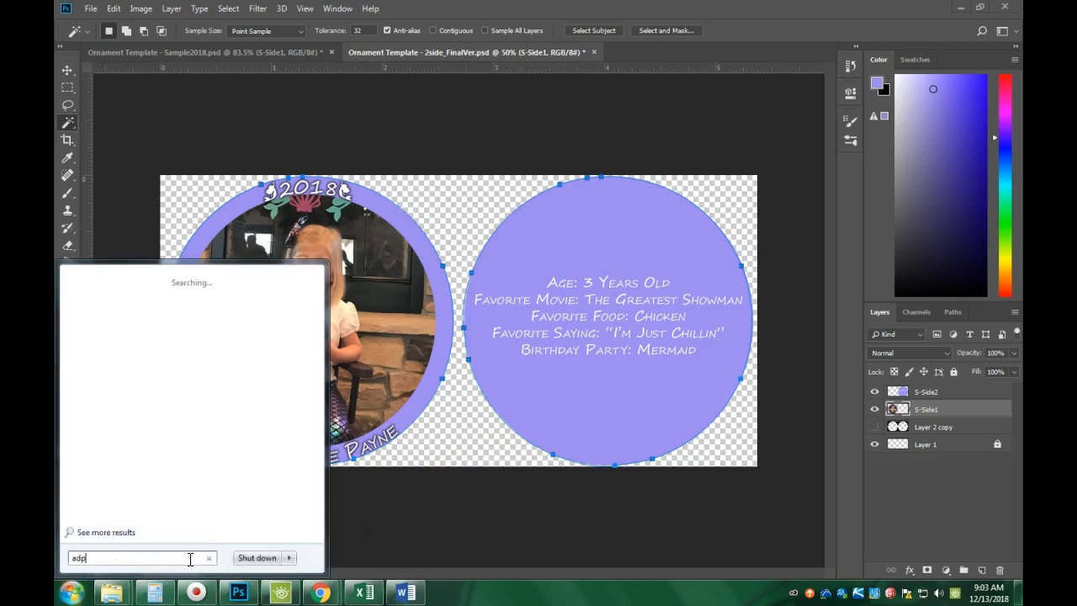
pyautogui.write('be il')
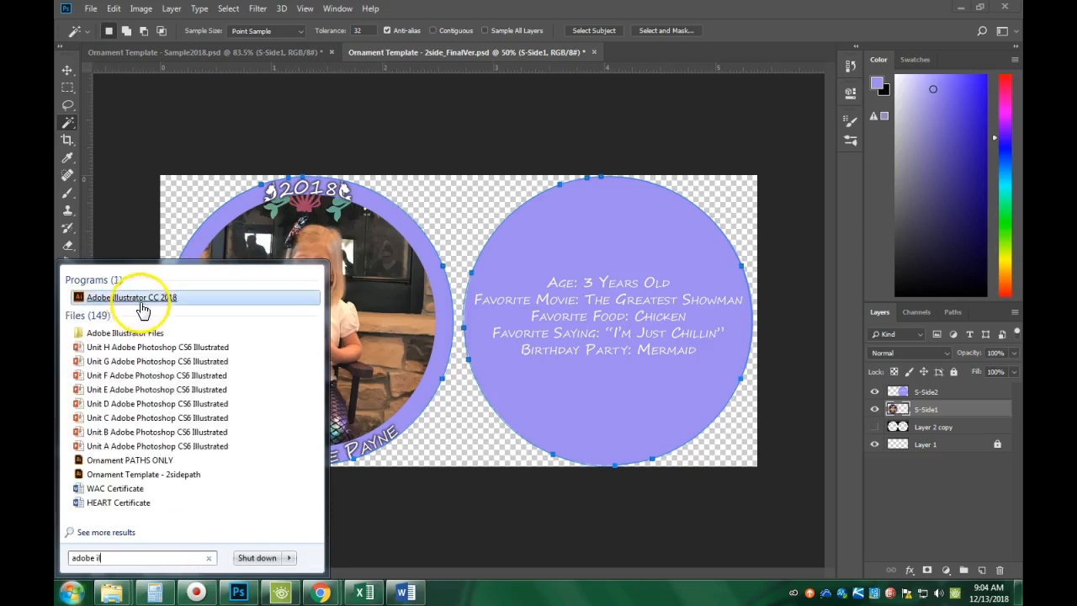
pyautogui.click(142, 310)
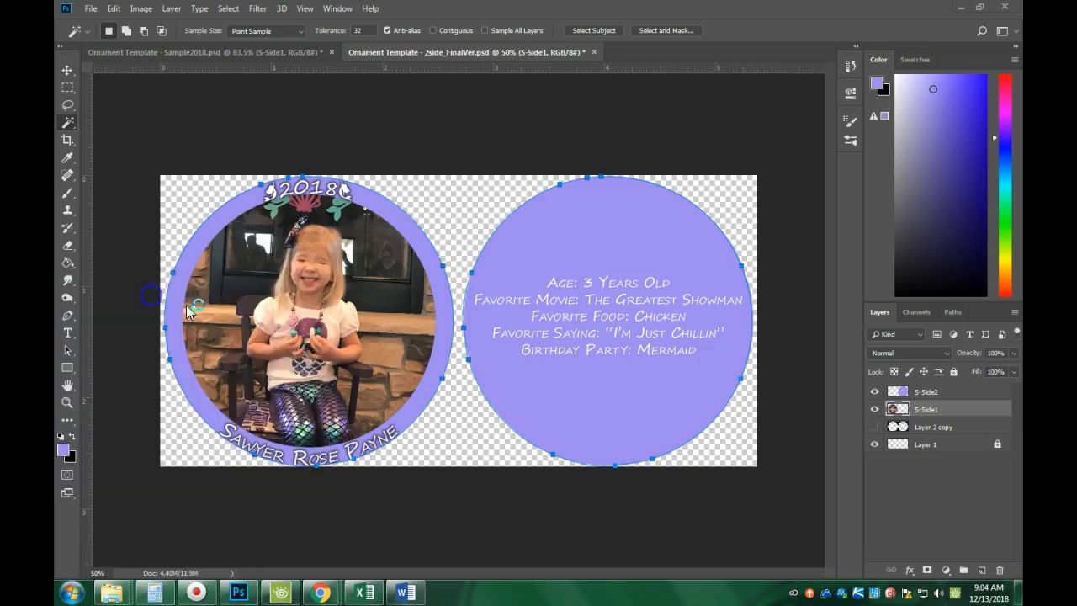
pyautogui.click(340, 346)
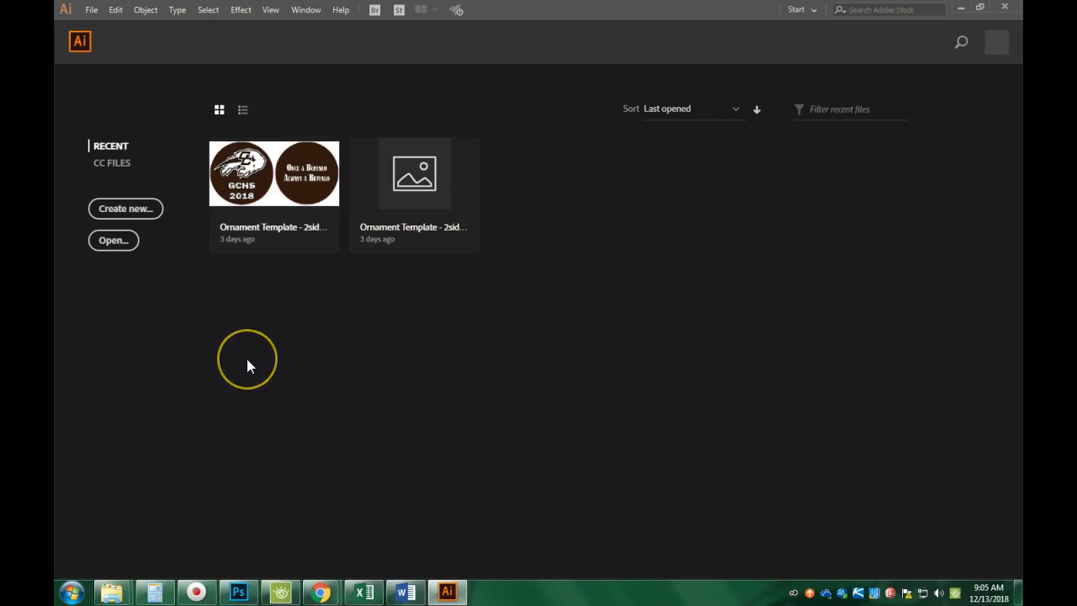
# Open Ornament PATHS ONLY.ai in Illustrator, accepting the artboard conversion.
pyautogui.click(90, 12)
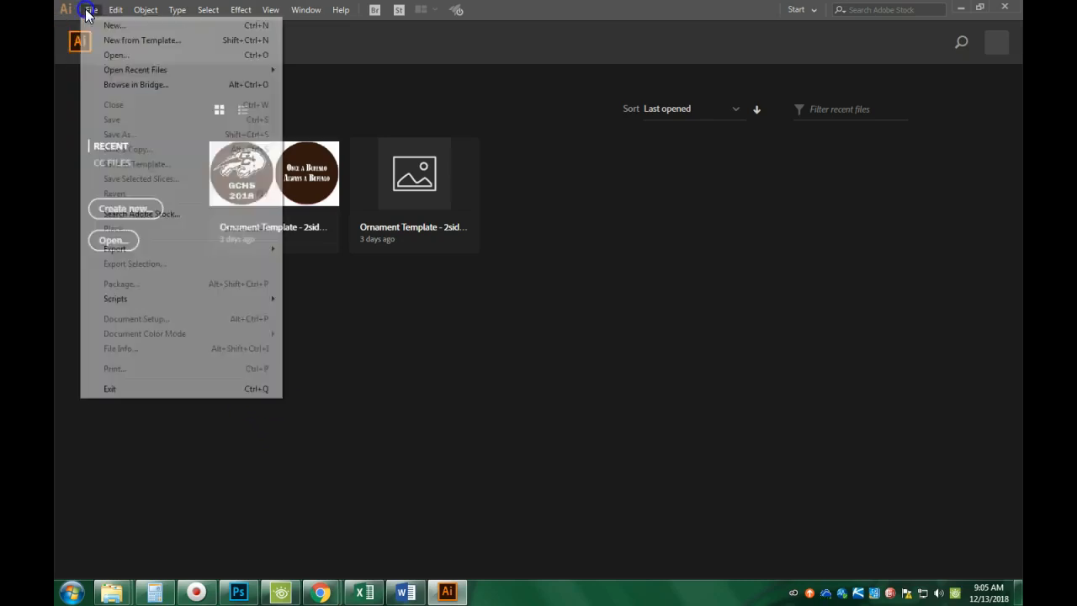
pyautogui.click(111, 57)
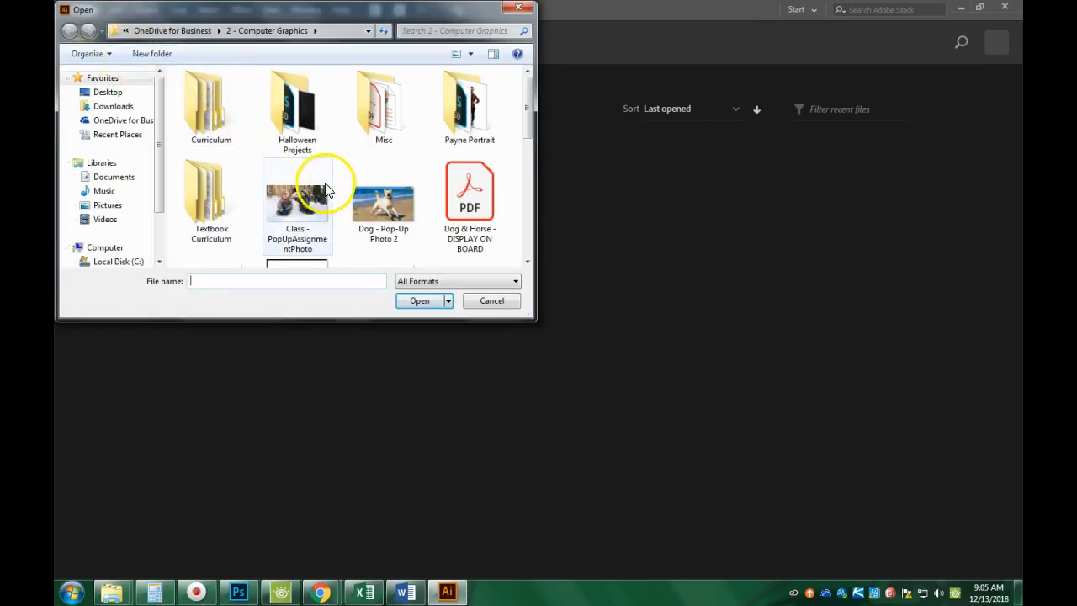
pyautogui.moveTo(534, 96); pyautogui.dragTo(343, 193)
pyautogui.click(221, 174)
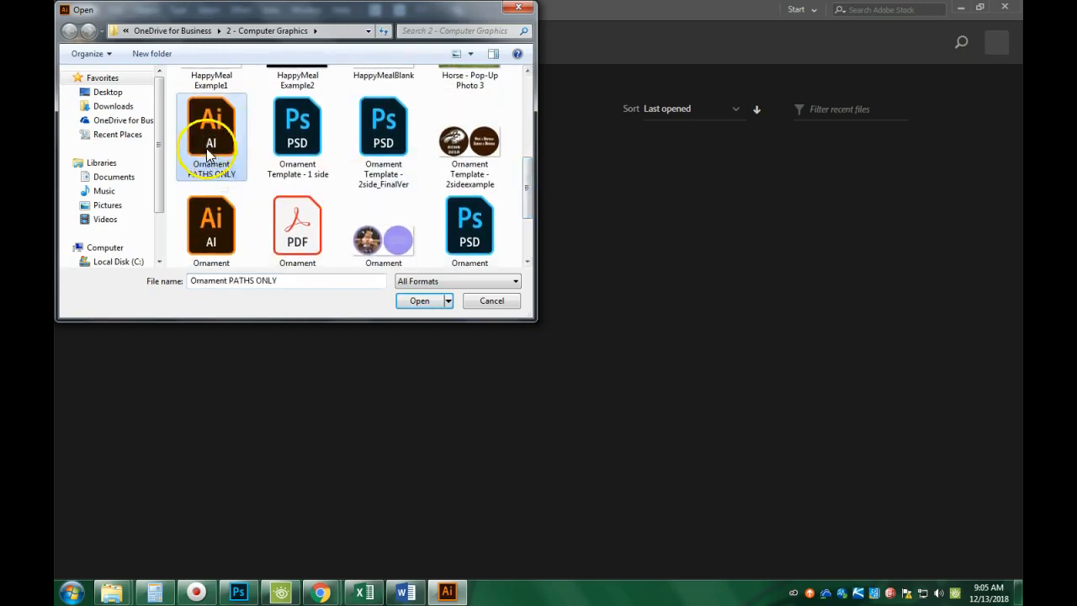
pyautogui.click(419, 301)
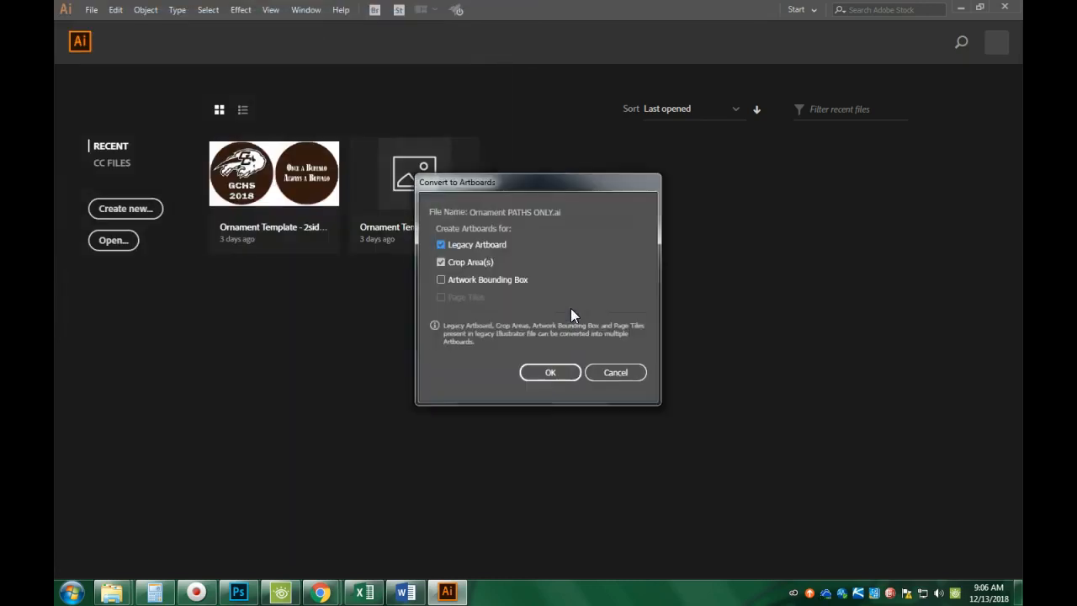
pyautogui.click(548, 372)
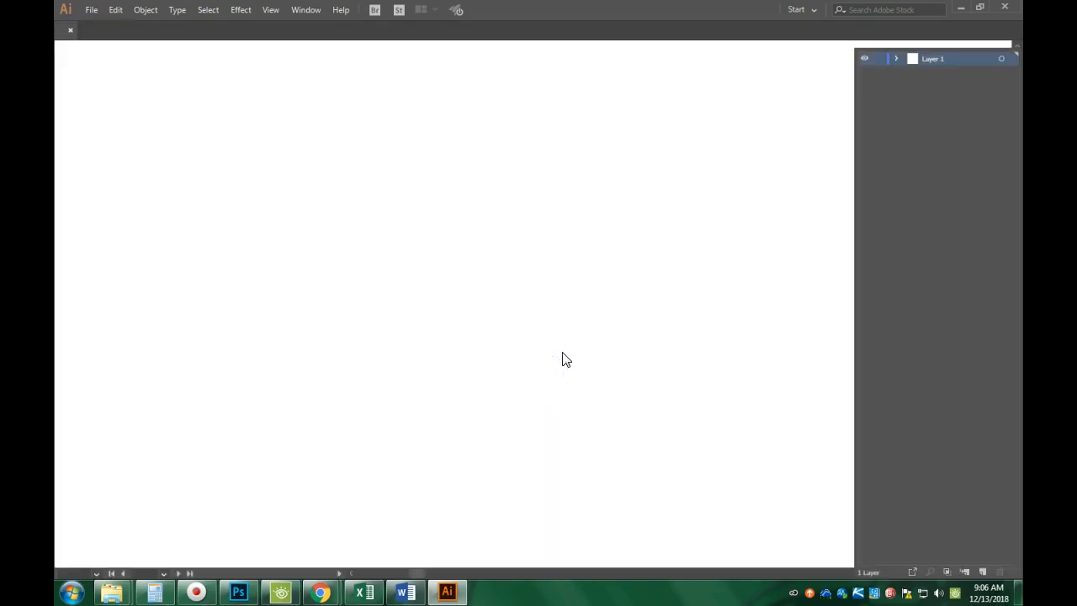
pyautogui.click(607, 381)
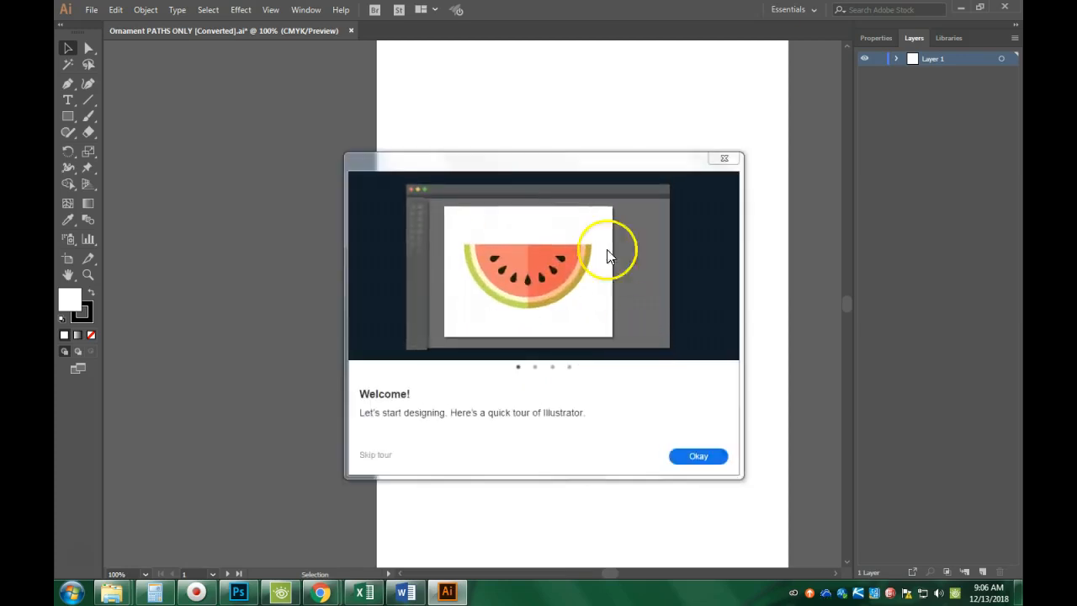
# Dismiss the welcome tour, select the circle compound path and open its Fill swatches in Properties.
pyautogui.click(723, 159)
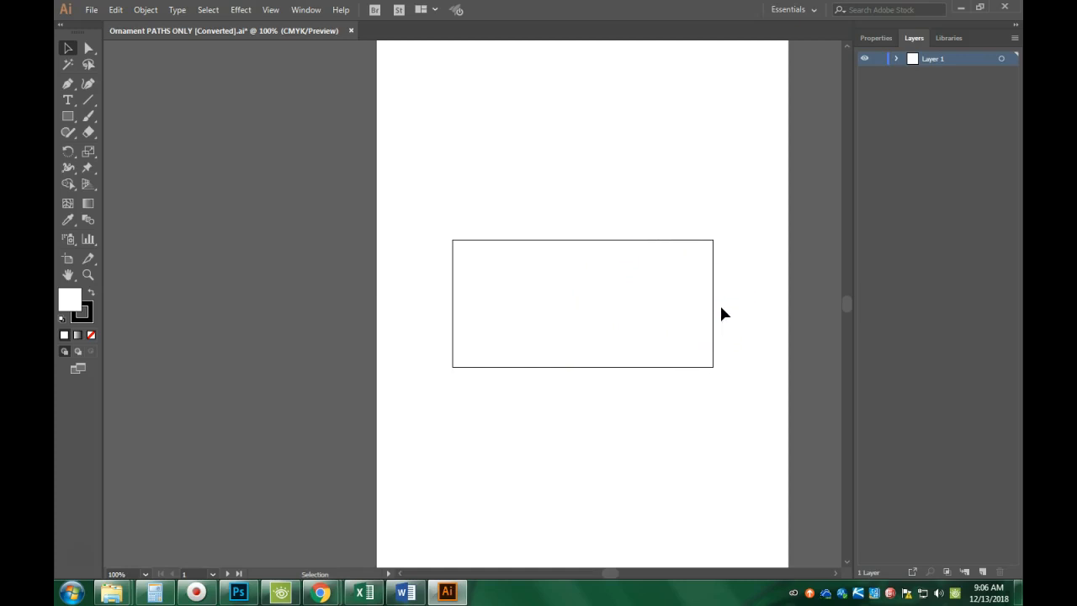
pyautogui.click(878, 38)
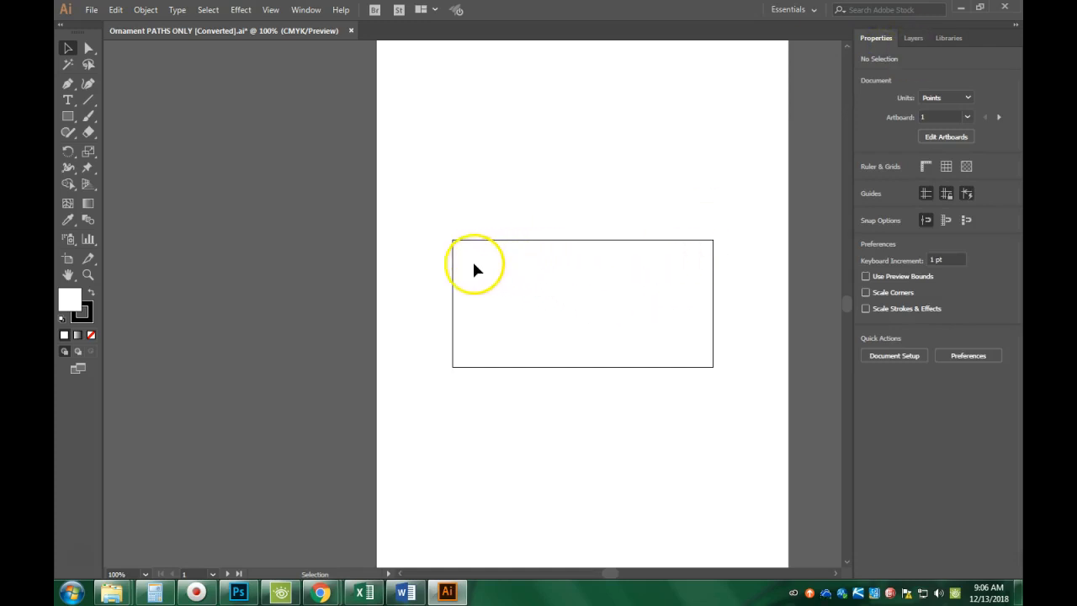
pyautogui.click(496, 245)
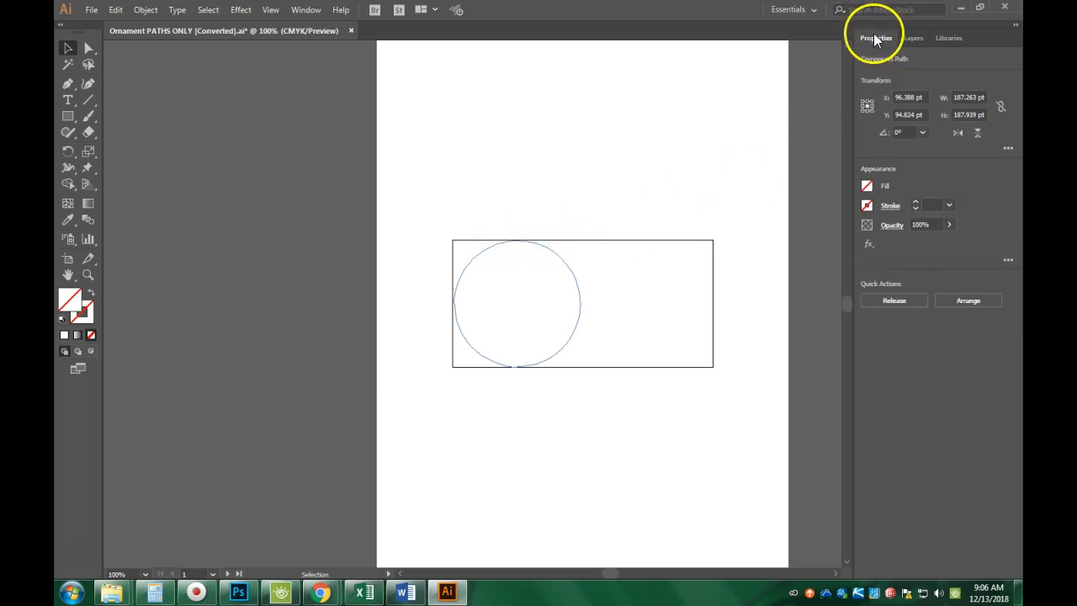
pyautogui.click(867, 206)
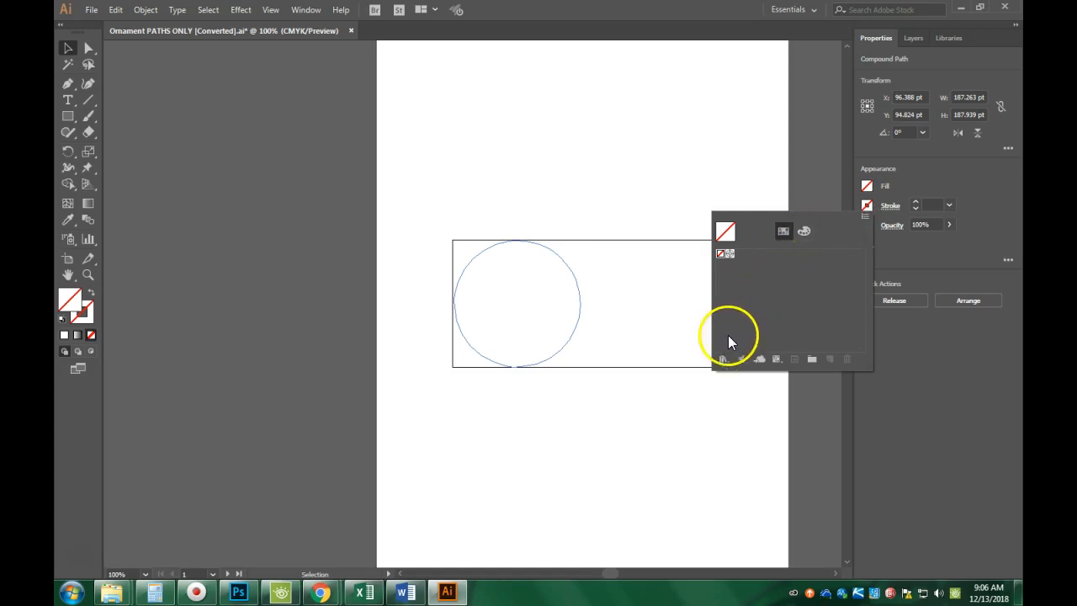
# Load the Roland VersaWorks swatch library from the H: drive and pick its CutContour swatch.
pyautogui.click(724, 360)
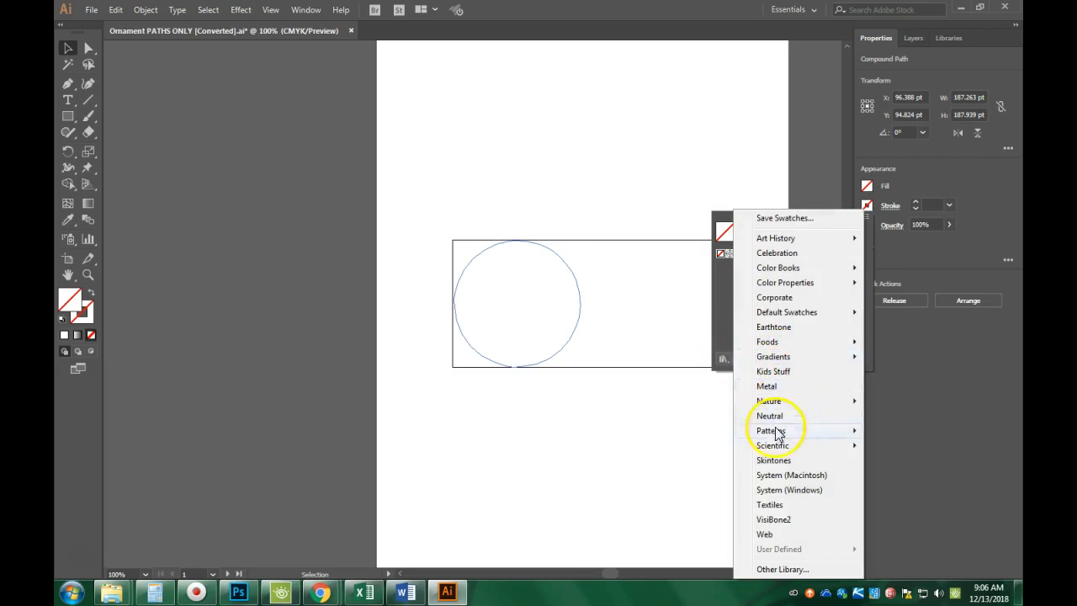
pyautogui.click(796, 570)
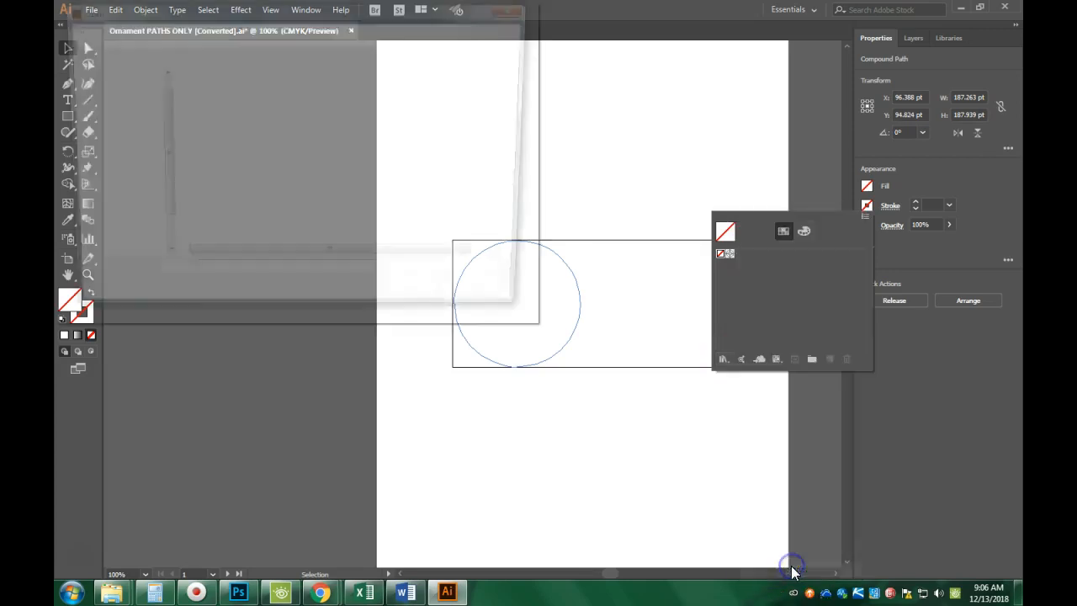
pyautogui.moveTo(158, 151); pyautogui.dragTo(159, 180)
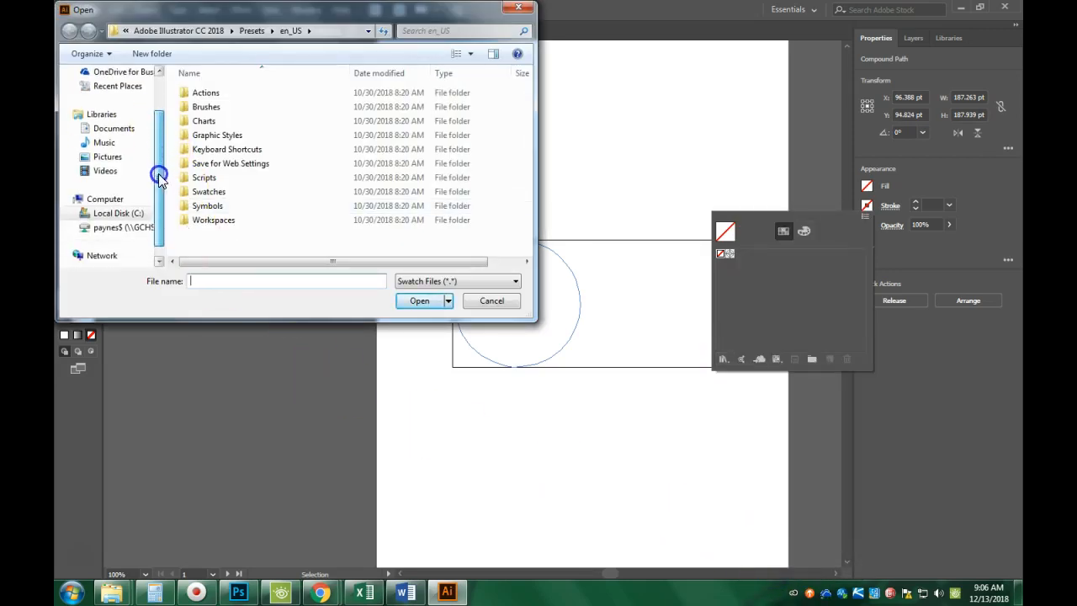
pyautogui.click(119, 228)
pyautogui.moveTo(524, 164); pyautogui.dragTo(524, 199)
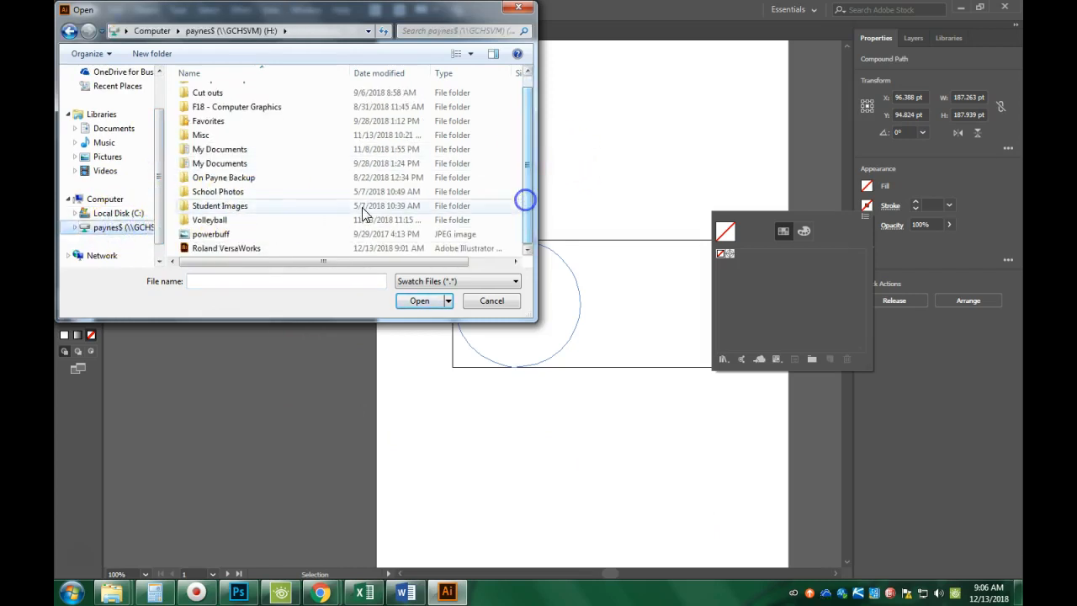
pyautogui.doubleClick(227, 247)
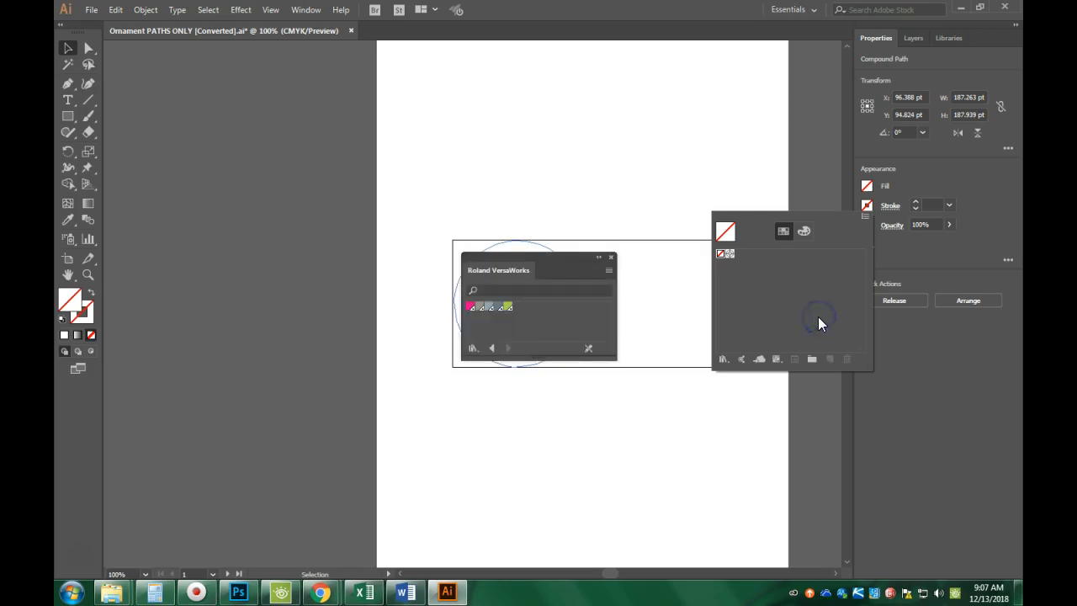
pyautogui.click(482, 308)
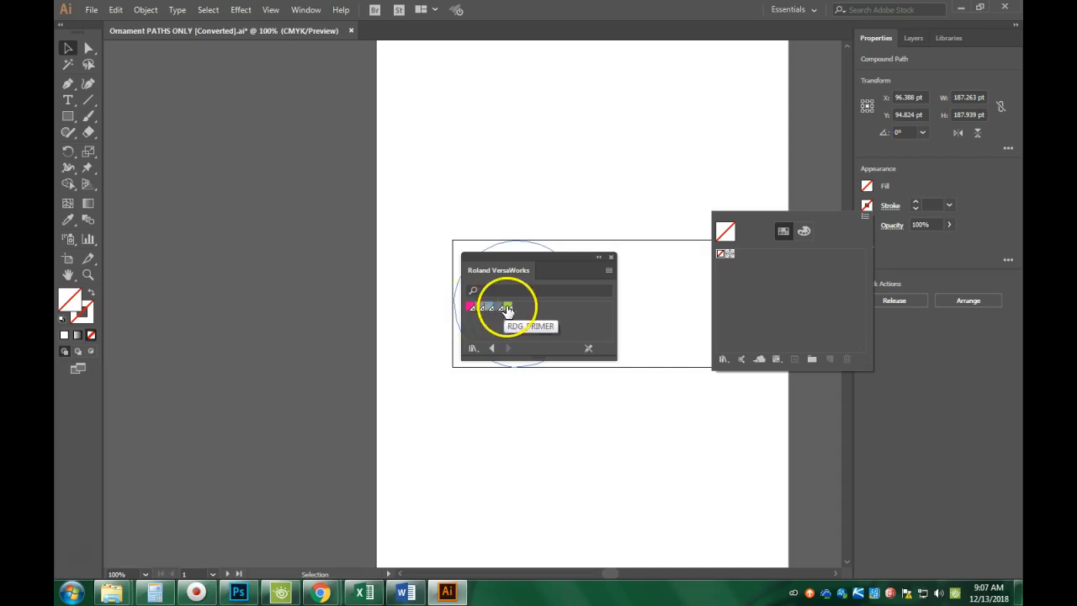
pyautogui.click(469, 309)
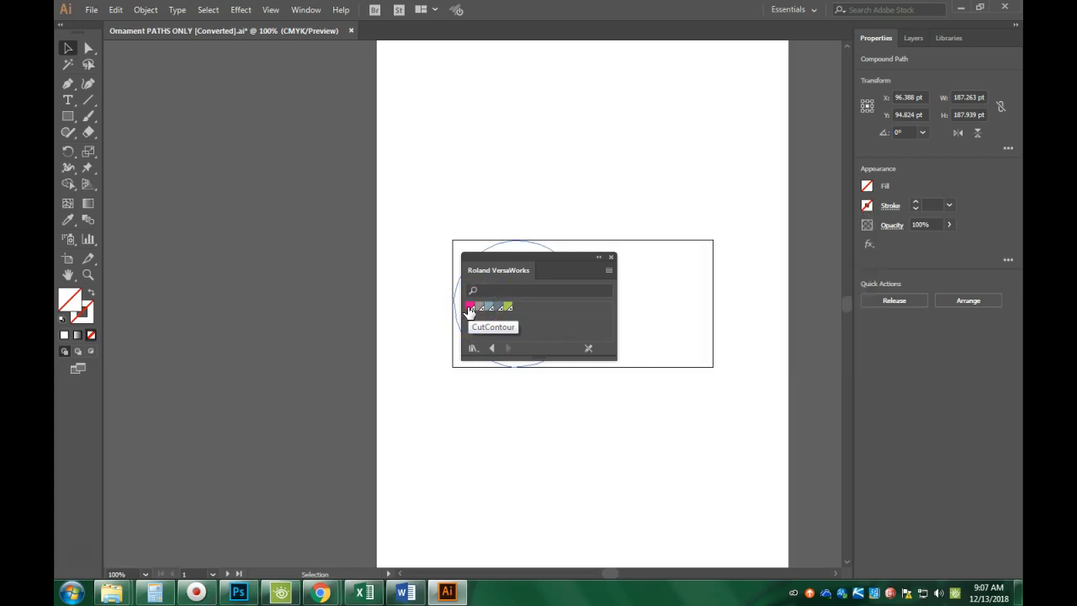
# Set the left circle's fill to None and its stroke to the CutContour swatch.
pyautogui.click(470, 308)
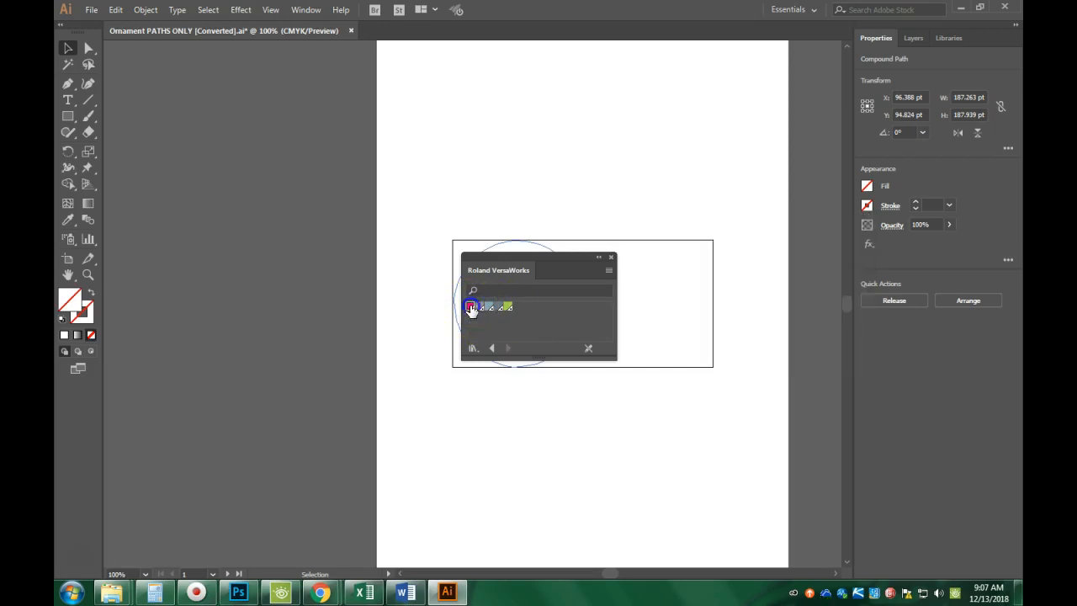
pyautogui.click(611, 257)
pyautogui.click(865, 192)
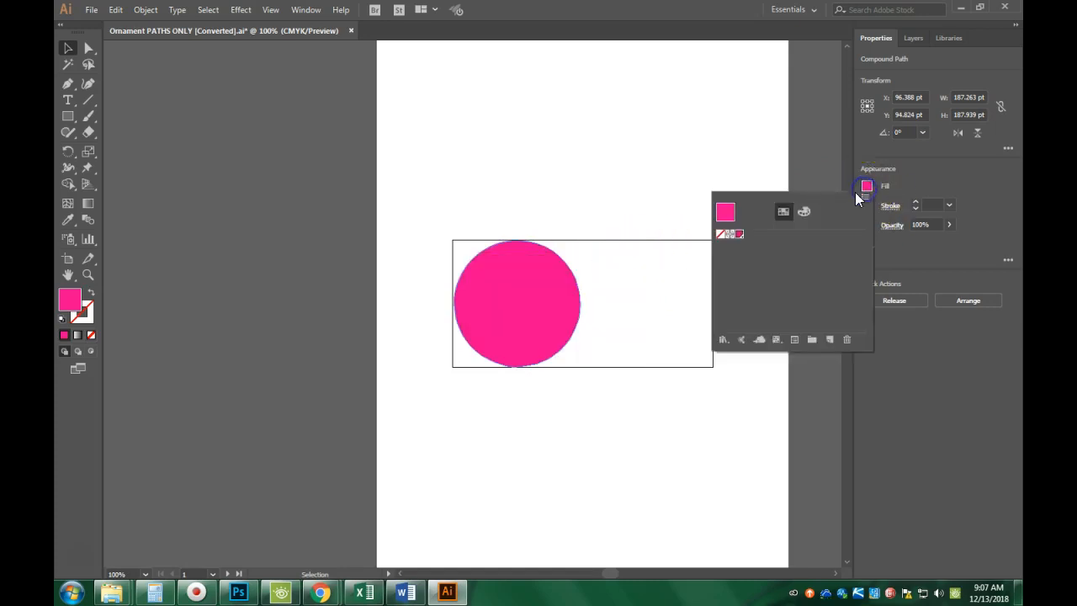
pyautogui.click(721, 238)
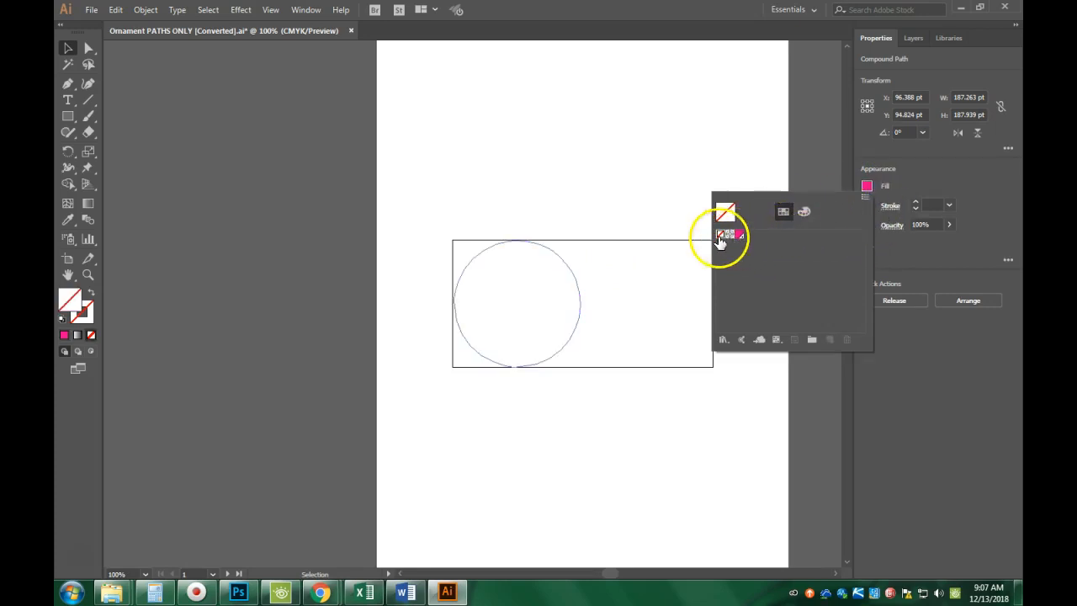
pyautogui.click(867, 205)
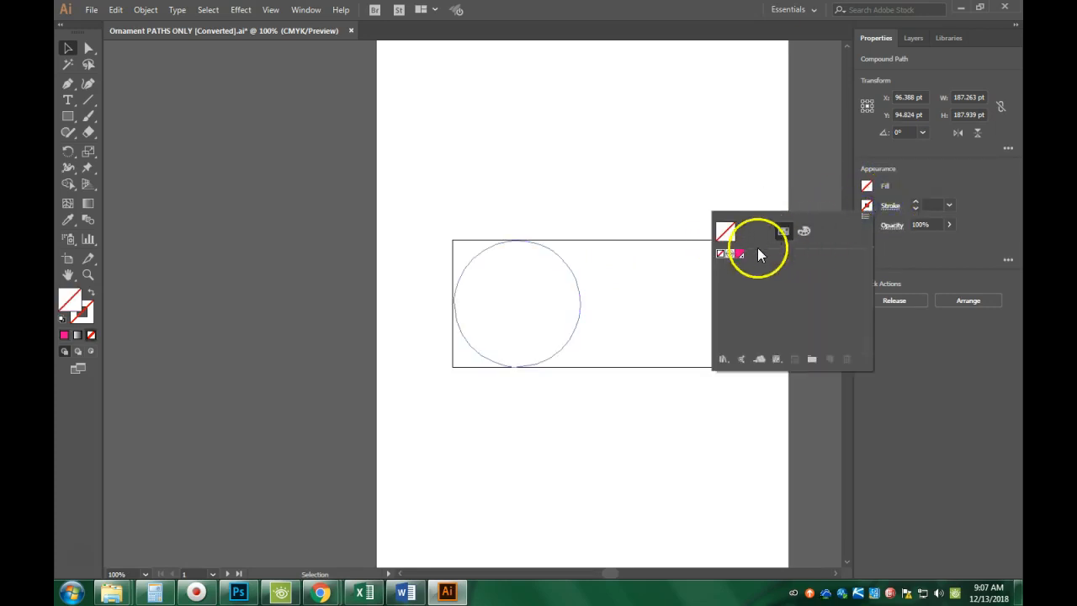
pyautogui.click(740, 254)
pyautogui.click(741, 255)
pyautogui.click(929, 205)
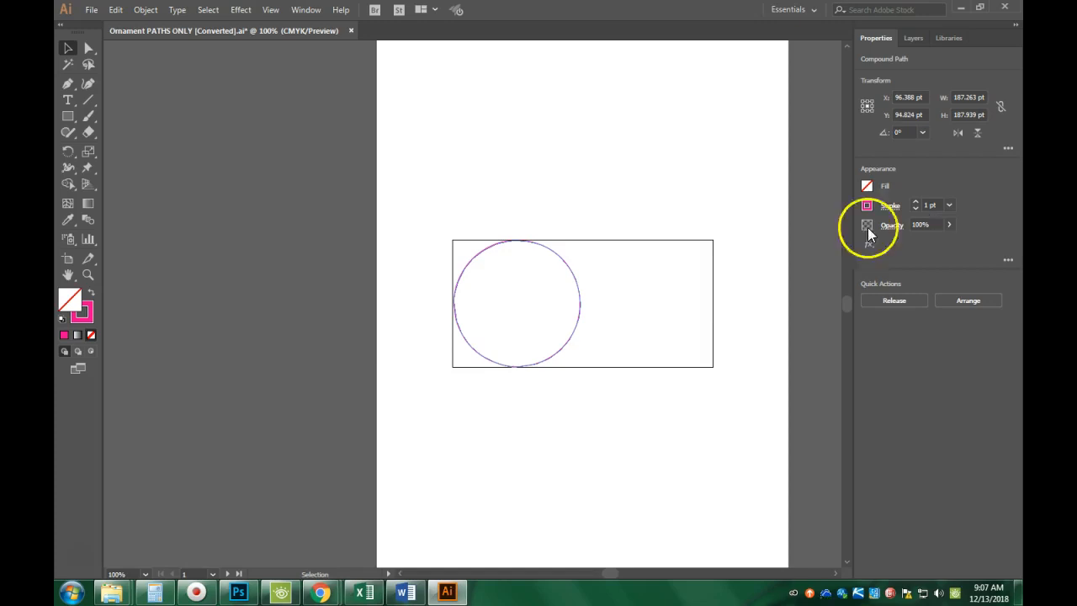
# Give the right circle a 1 pt CutContour stroke and show the Layers panel.
pyautogui.click(693, 256)
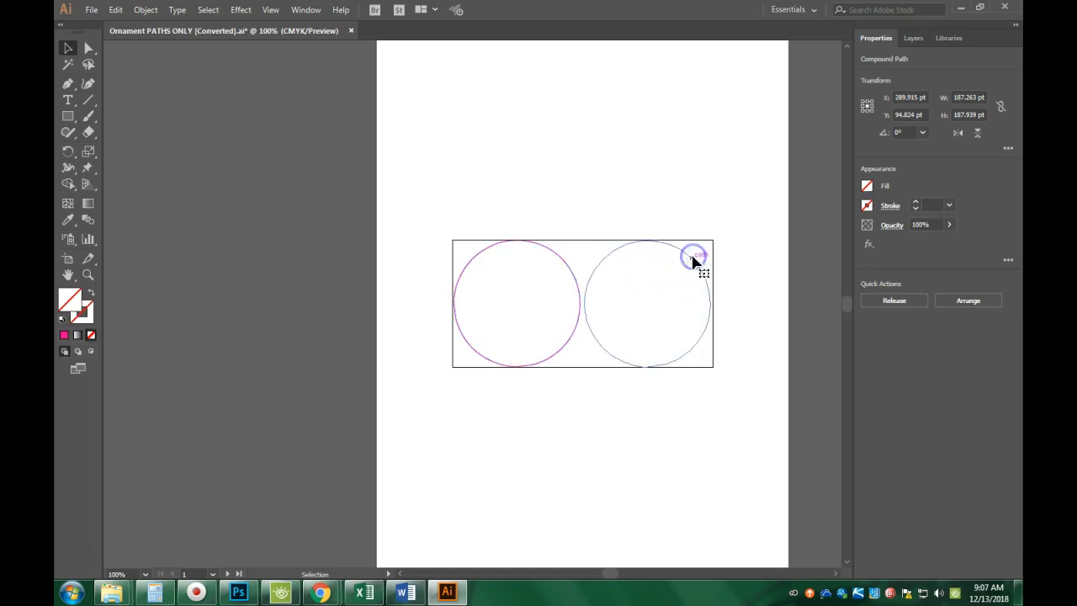
pyautogui.click(866, 206)
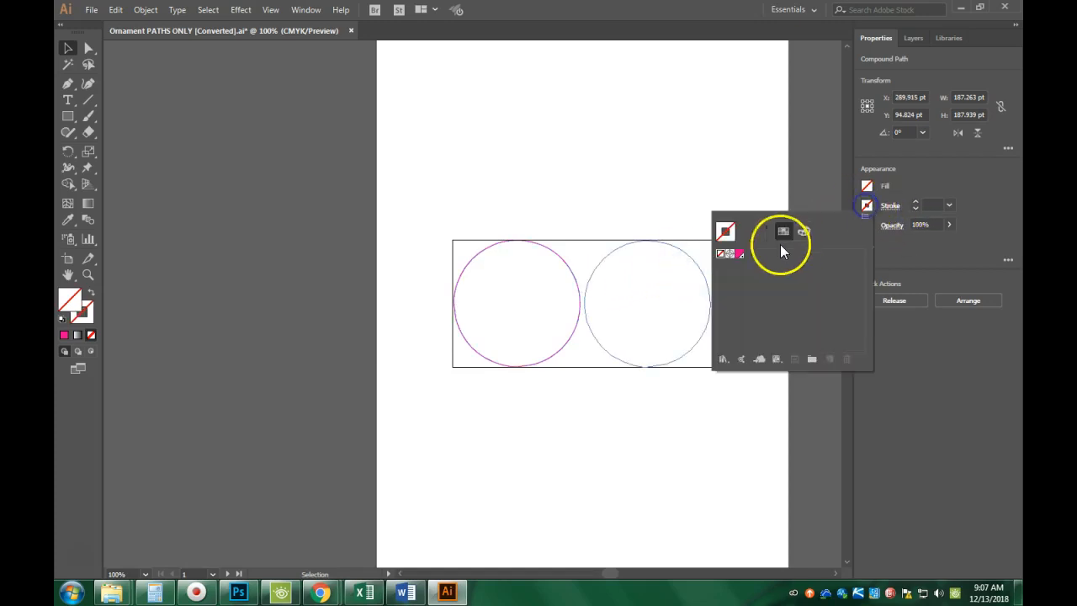
pyautogui.click(740, 253)
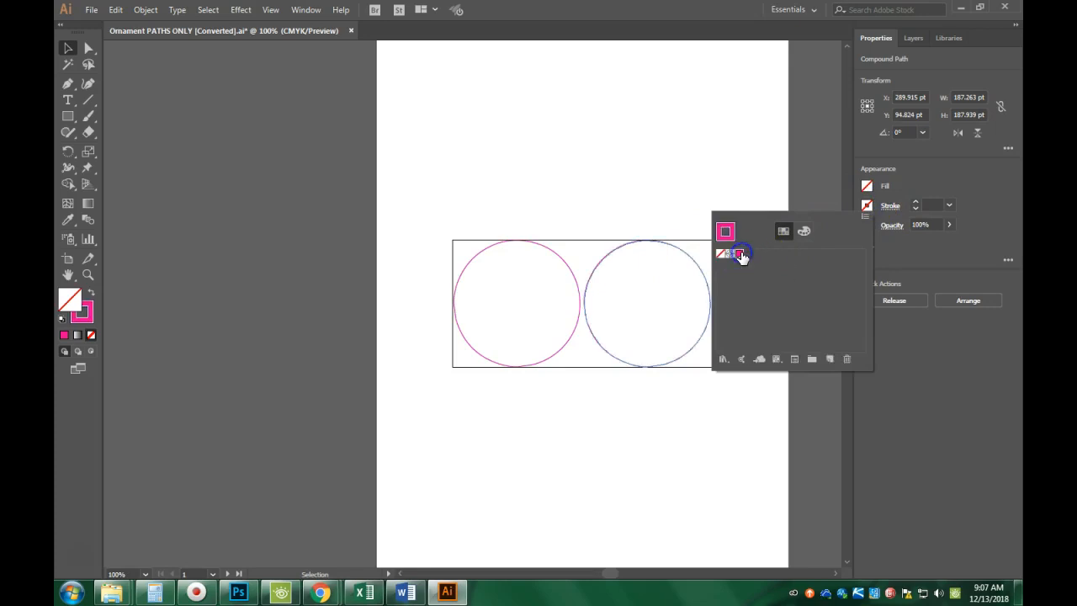
pyautogui.click(914, 240)
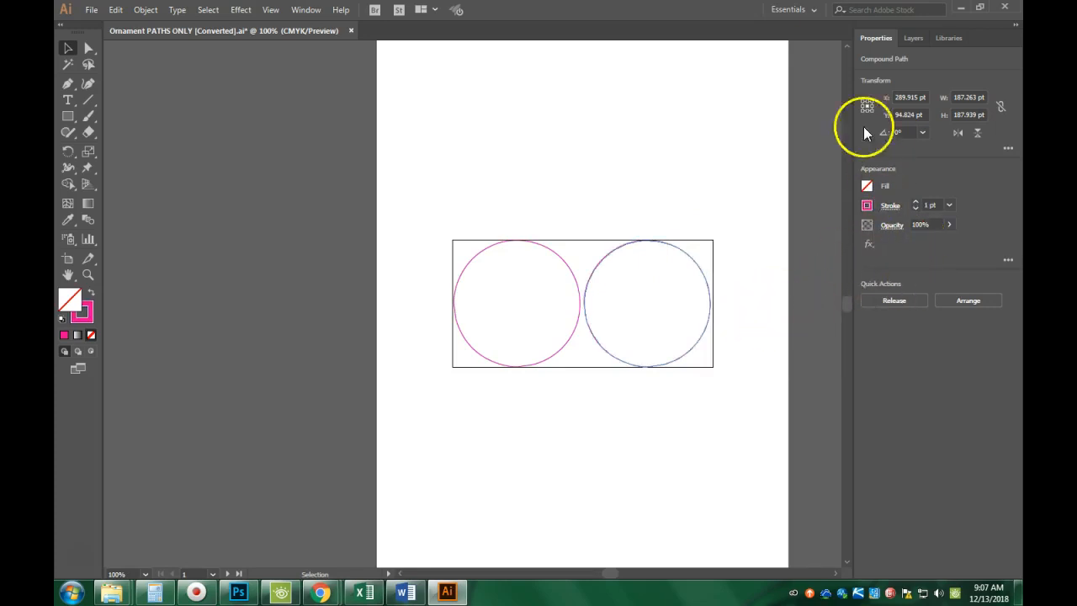
pyautogui.click(913, 39)
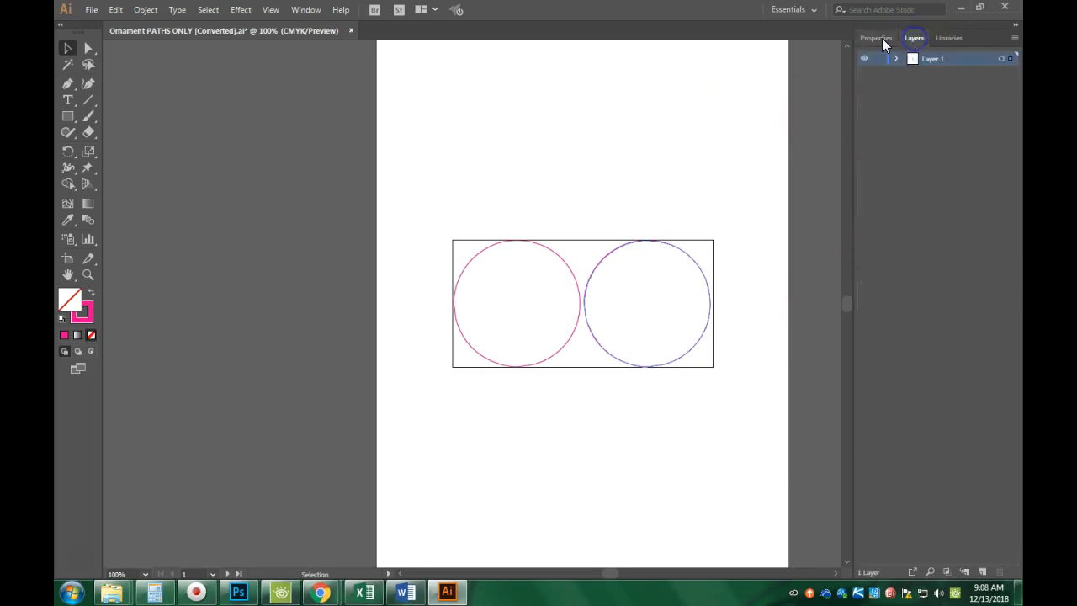
# Place the Sawyer Ornament PNG at the rectangle's top-left corner over the two circles.
pyautogui.click(91, 10)
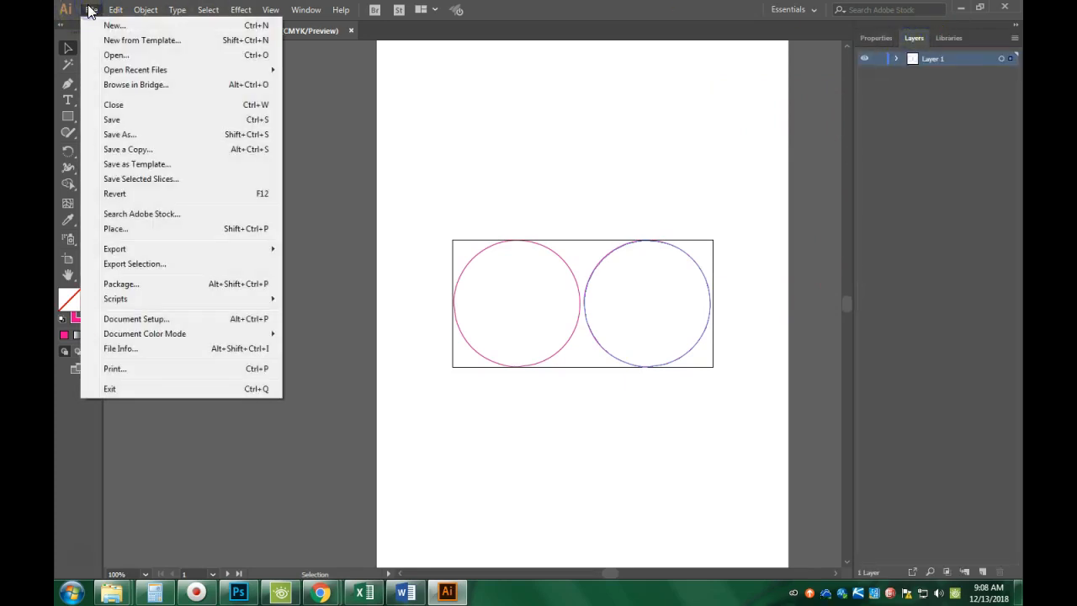
pyautogui.click(132, 228)
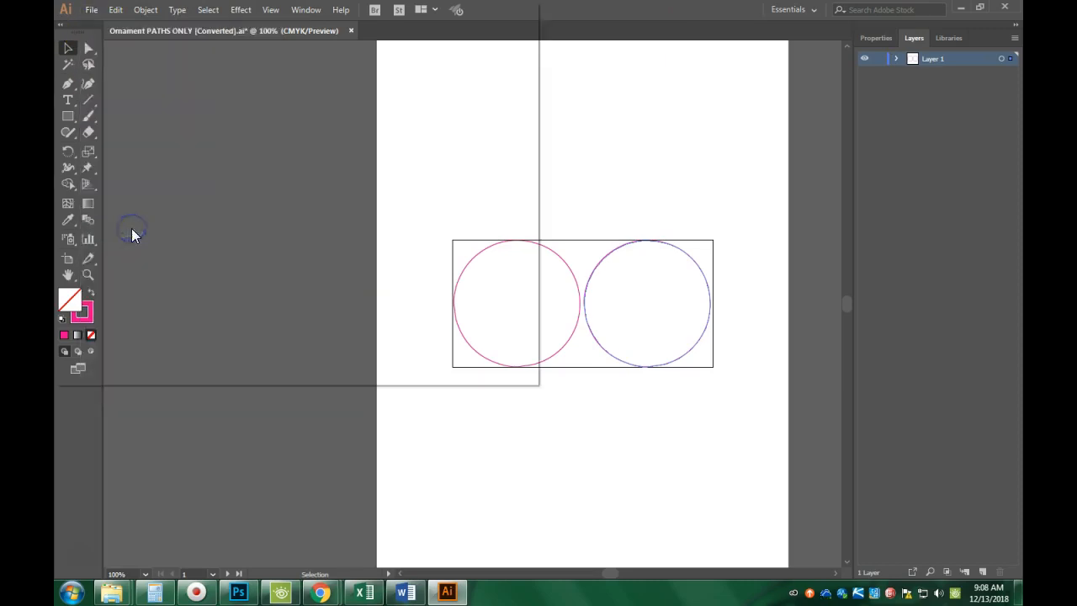
pyautogui.scroll(-1, 303, 255)
pyautogui.click(363, 260)
pyautogui.scroll(-2, 361, 252)
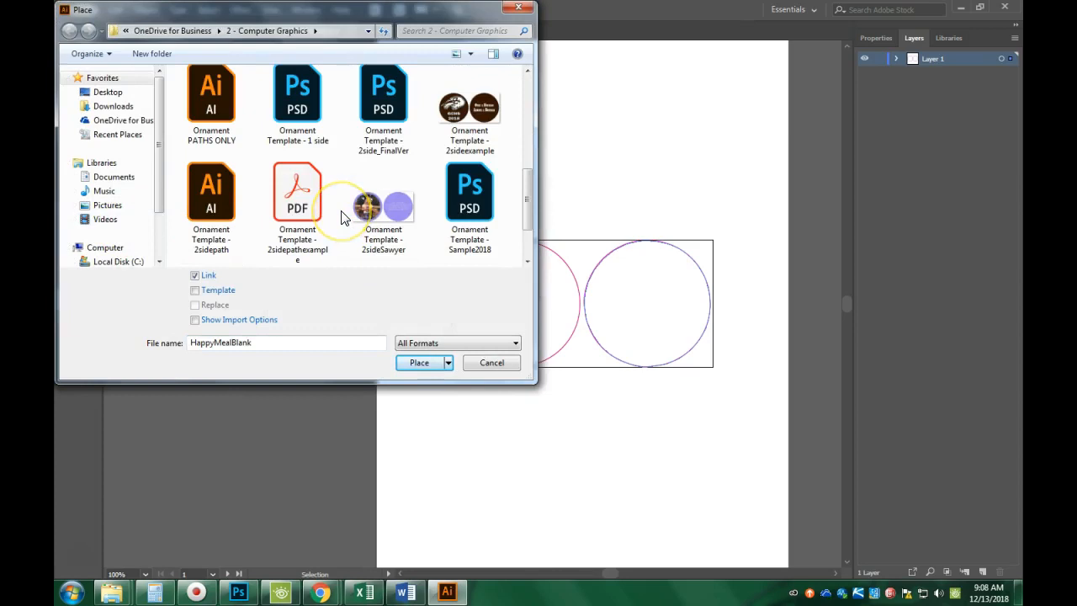
pyautogui.scroll(-1, 391, 241)
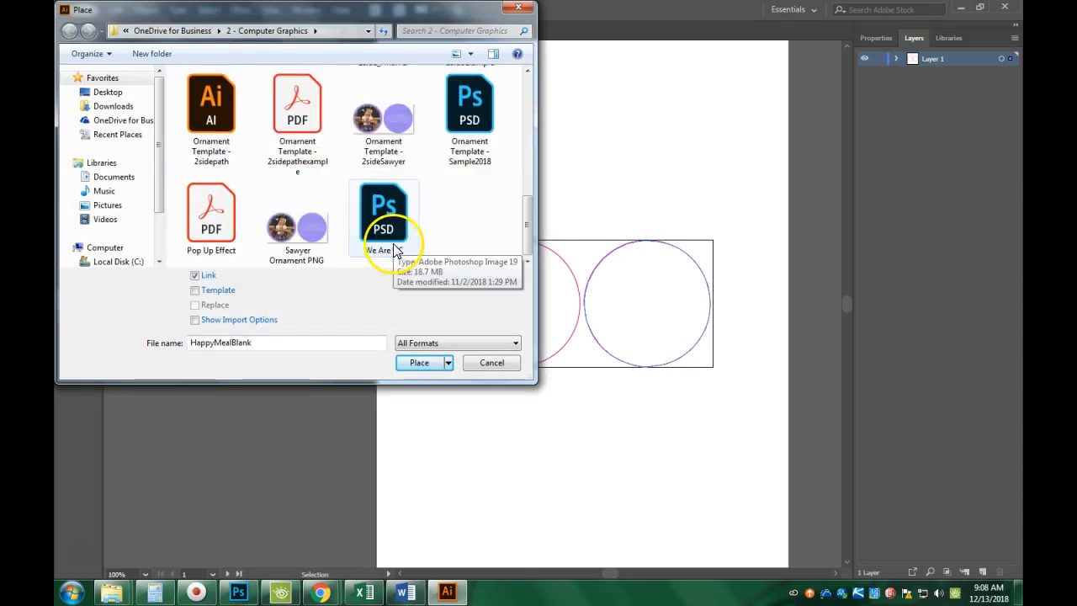
pyautogui.click(268, 249)
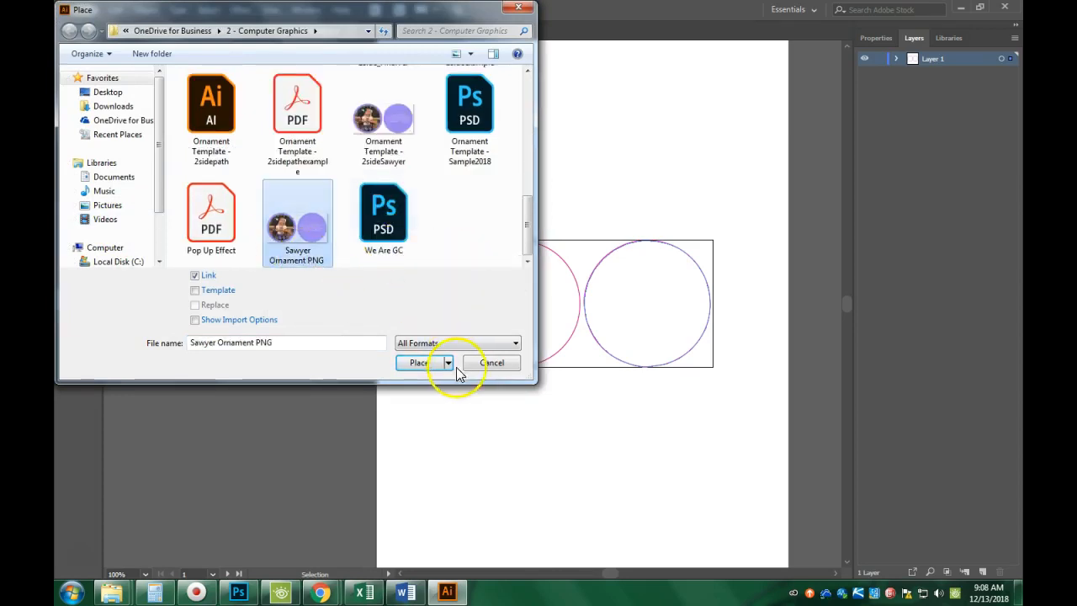
pyautogui.click(415, 362)
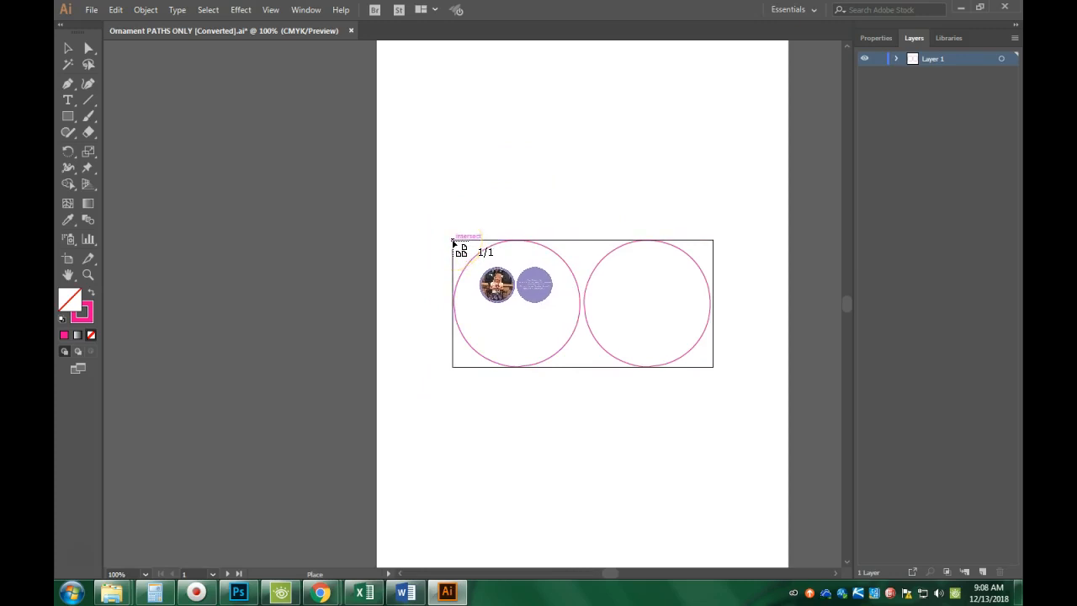
pyautogui.click(454, 242)
# Zoom to 200% and nudge the placed ornament with arrow keys to line up with the circles.
pyautogui.click(478, 243)
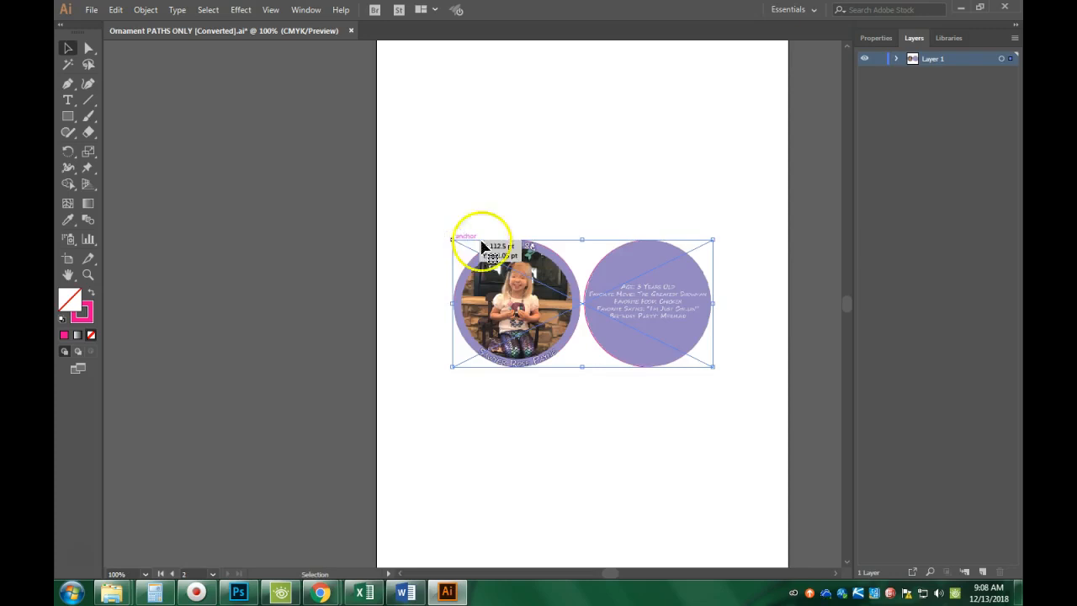
pyautogui.click(670, 300)
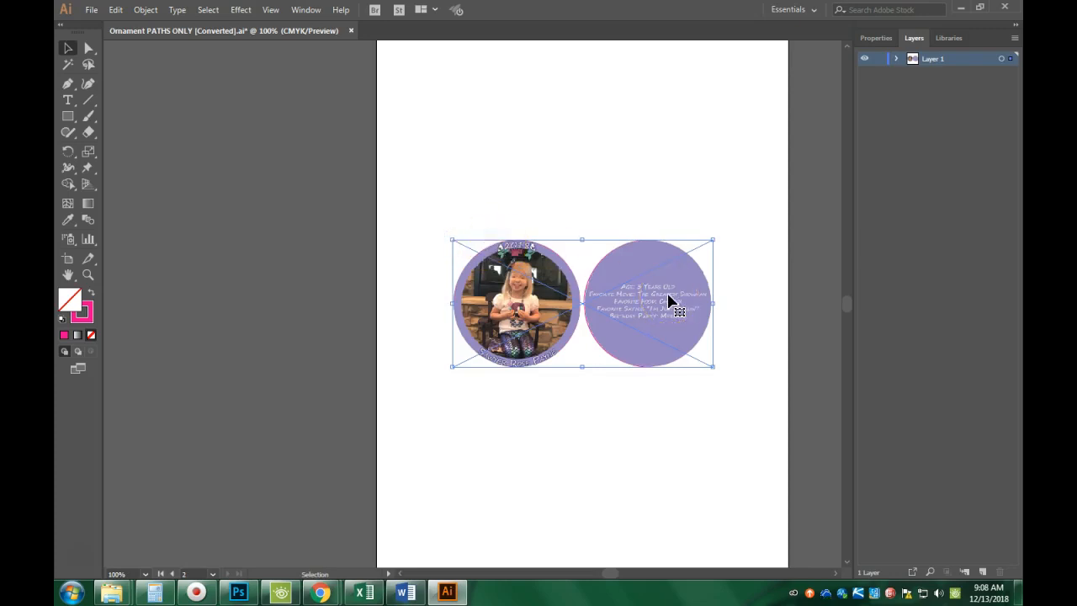
pyautogui.hotkey('ctrl', '=')
pyautogui.hotkey('ctrl', '=')
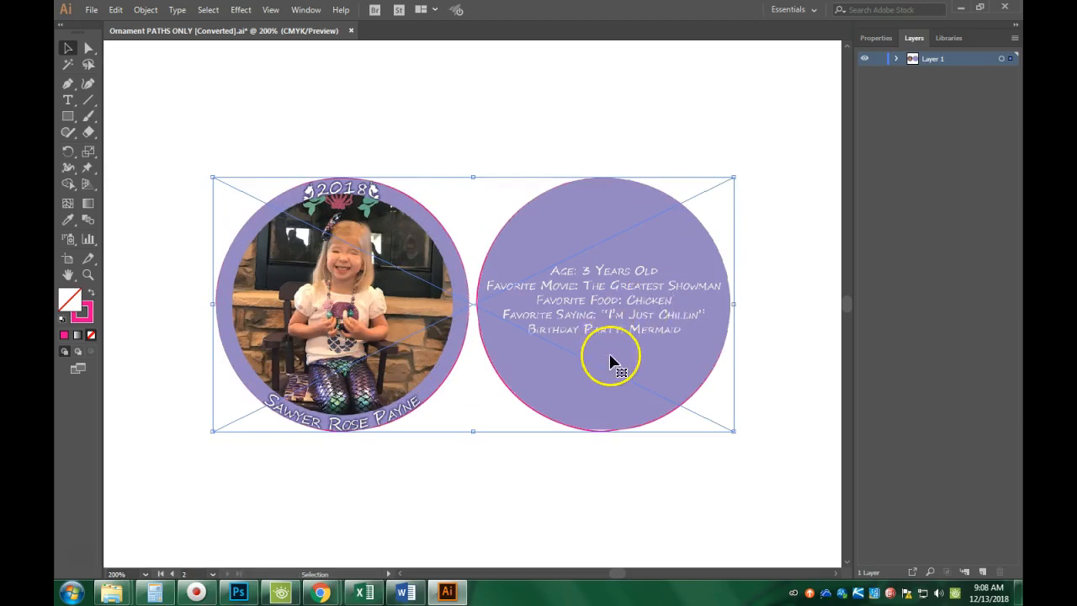
pyautogui.press('Down')
pyautogui.press('Up')
pyautogui.press('Left')
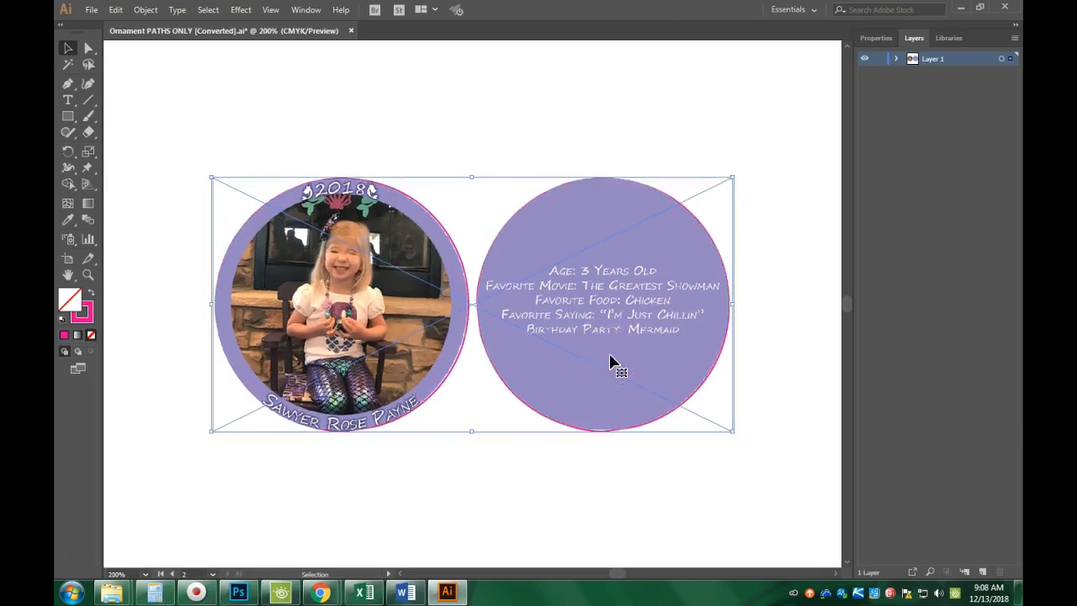
pyautogui.press('Down')
pyautogui.press('Right')
pyautogui.press('Left')
pyautogui.press('Up')
pyautogui.press('Right')
pyautogui.press('Down')
pyautogui.press('Up')
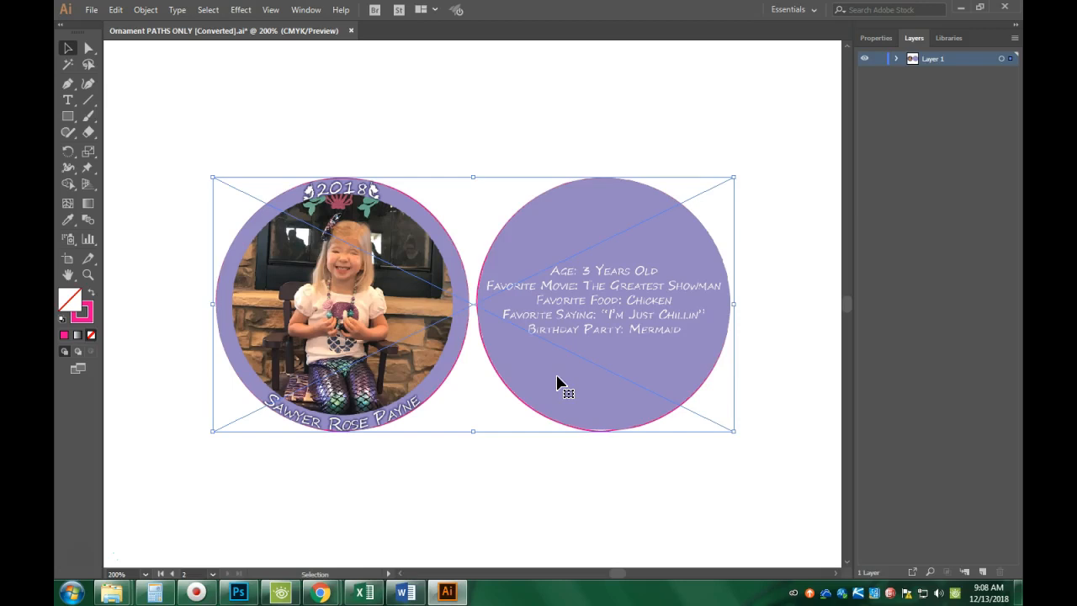
# Move the artwork vertically by -1 pt and verify its alignment against the circle outlines.
pyautogui.press('Return')
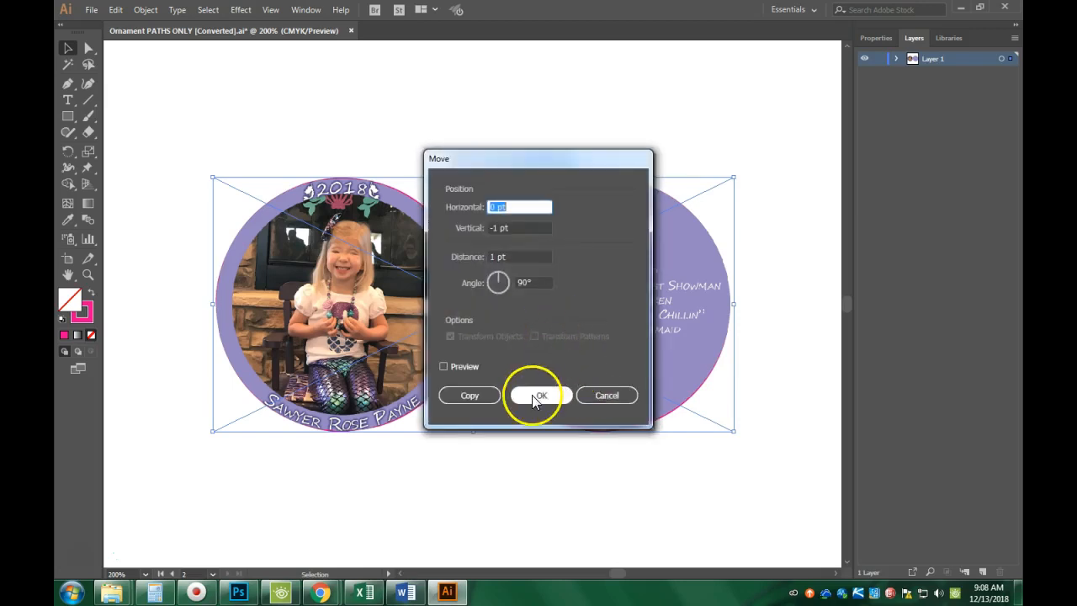
pyautogui.click(537, 396)
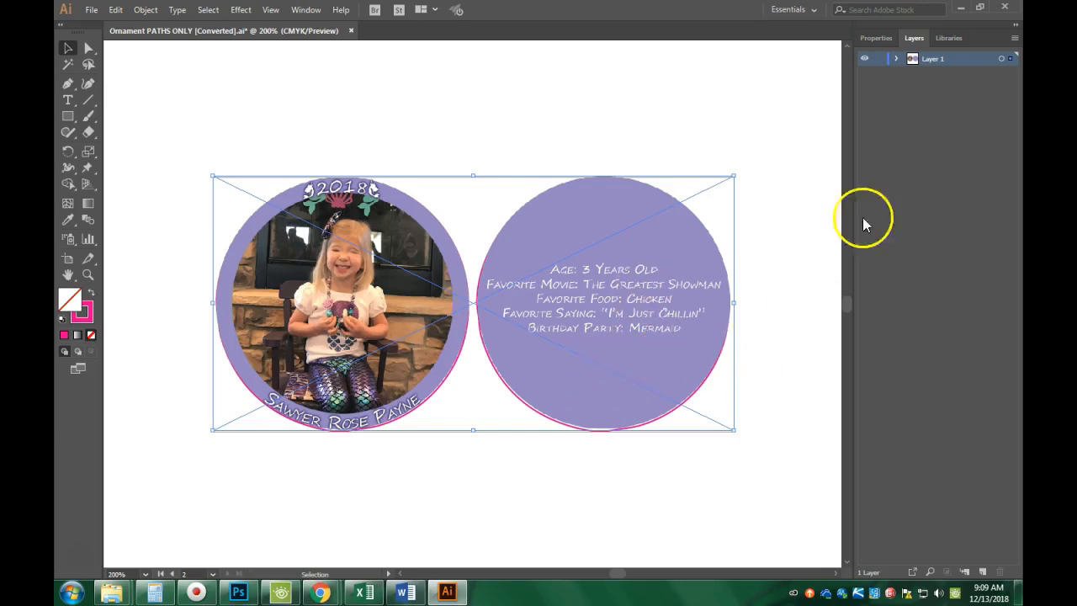
pyautogui.click(805, 226)
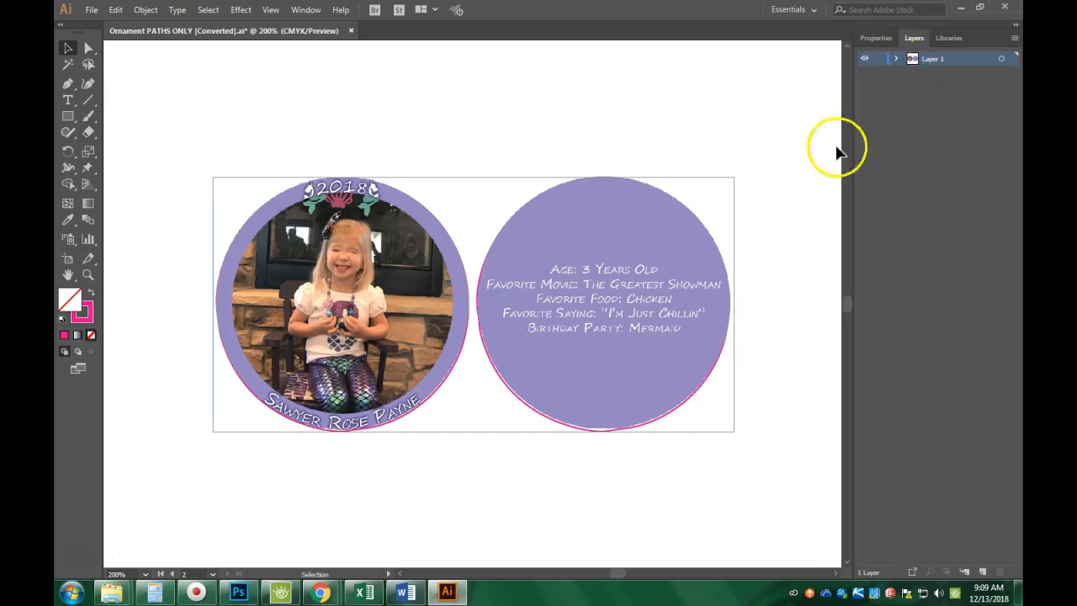
pyautogui.click(611, 381)
pyautogui.press('Down')
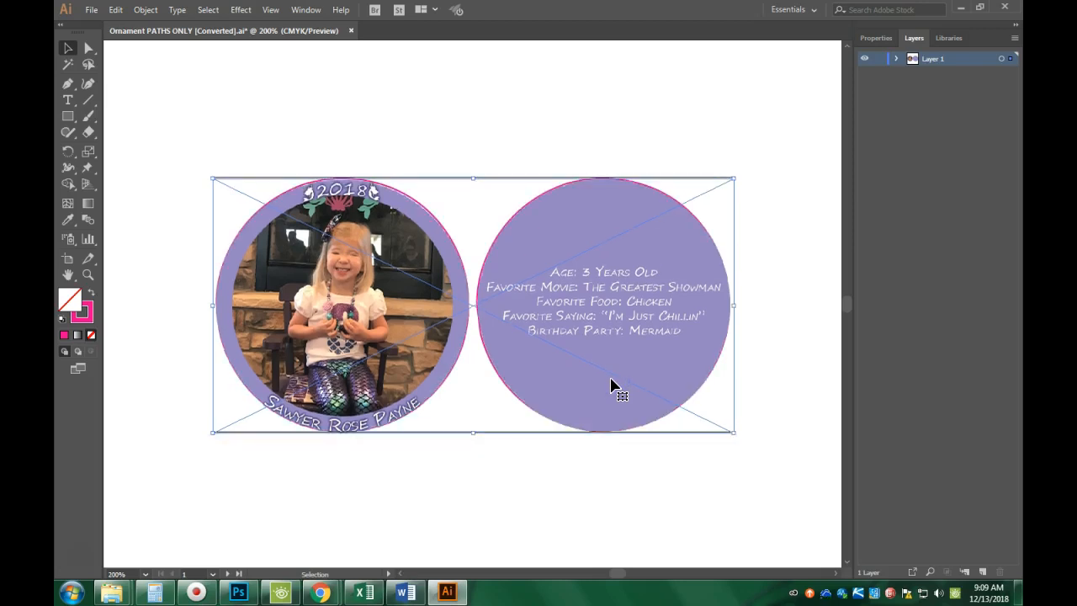
pyautogui.press('Up')
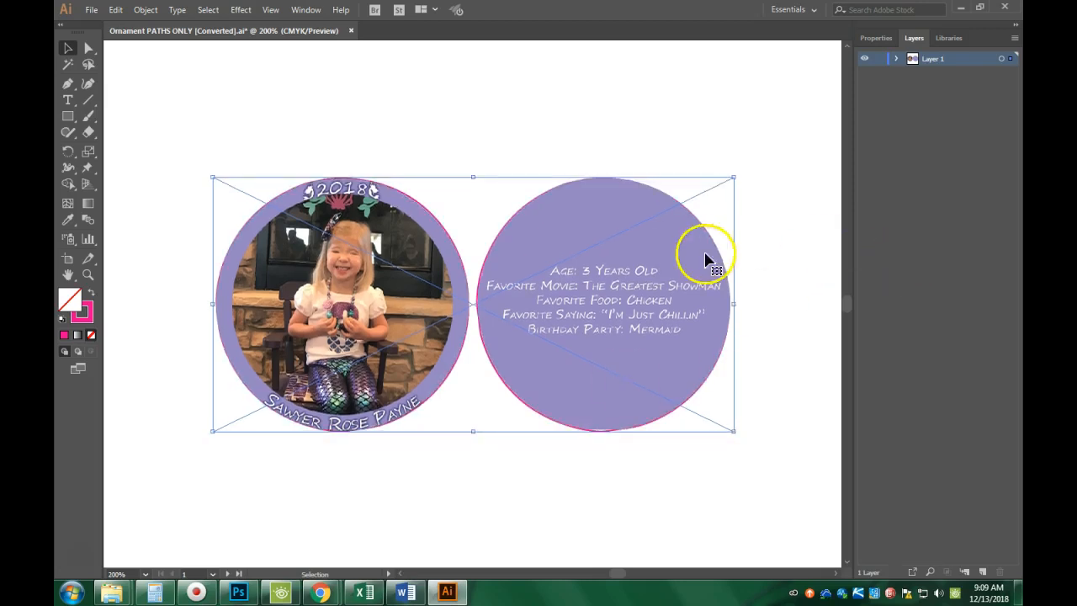
pyautogui.click(776, 251)
# Expand Layer 1 and drag the circle compound paths above the linked ornament image.
pyautogui.click(895, 58)
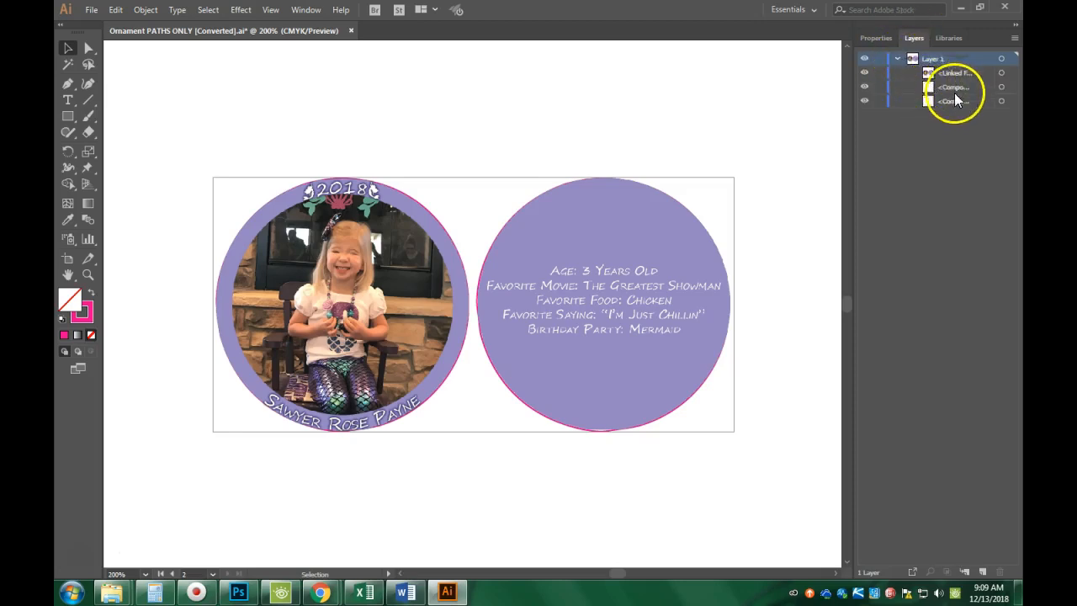
pyautogui.moveTo(952, 88)
pyautogui.mouseDown()
pyautogui.moveTo(949, 67)
pyautogui.moveTo(953, 99)
pyautogui.moveTo(951, 82)
pyautogui.mouseUp()
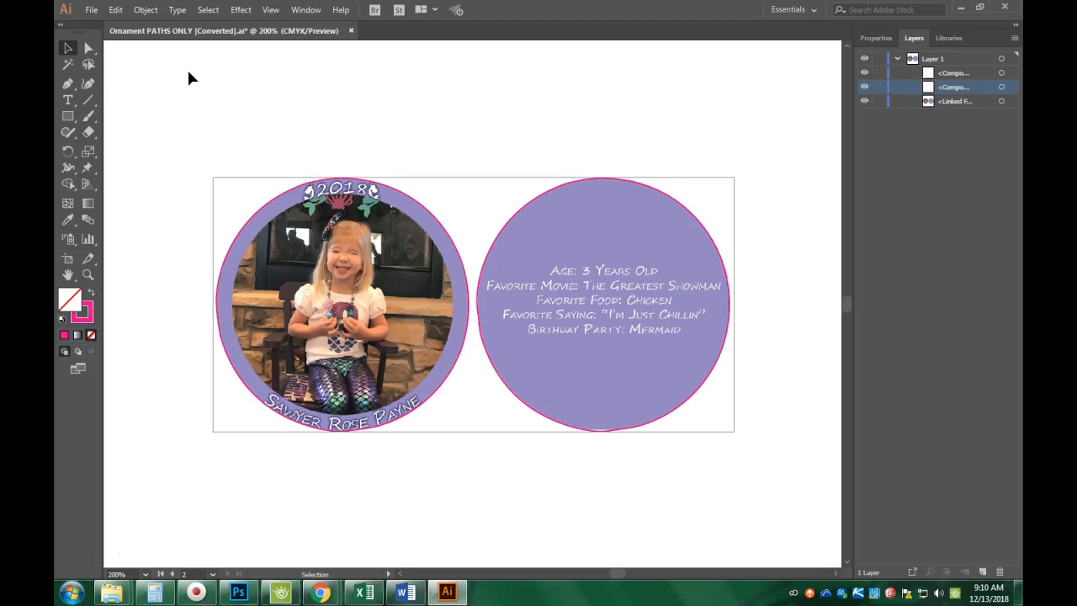
# Save As 'Sawyer Ornament FINAL VERSION', with the student's last name added before it.
pyautogui.click(91, 10)
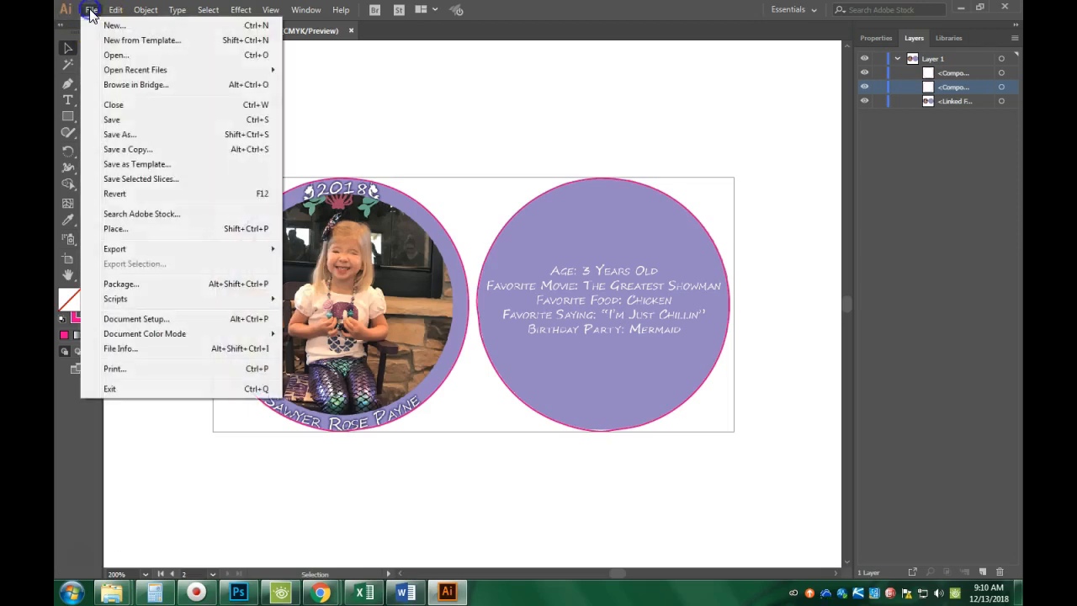
pyautogui.click(126, 135)
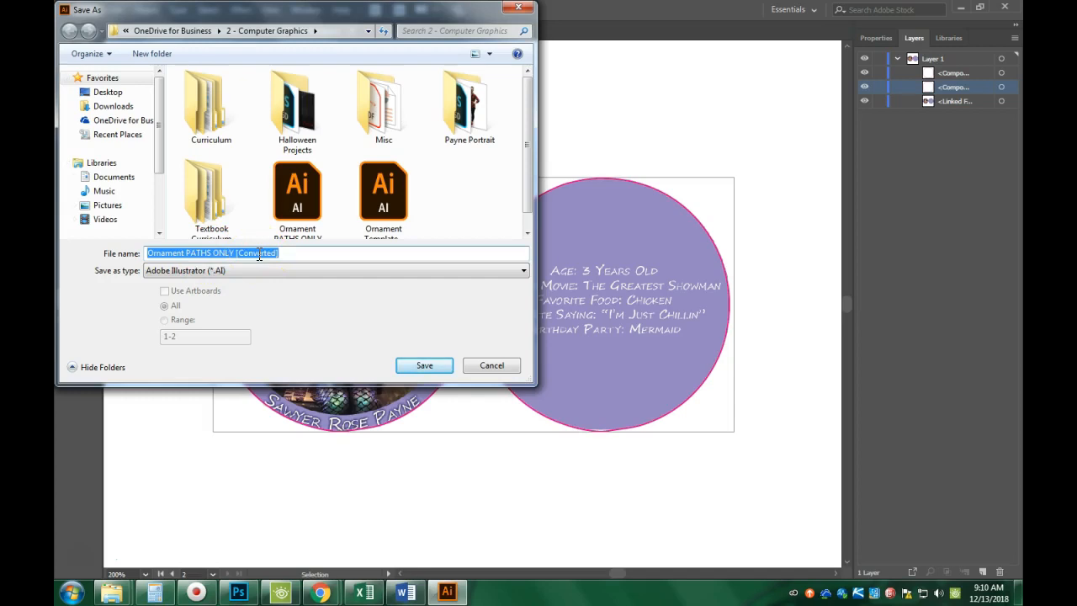
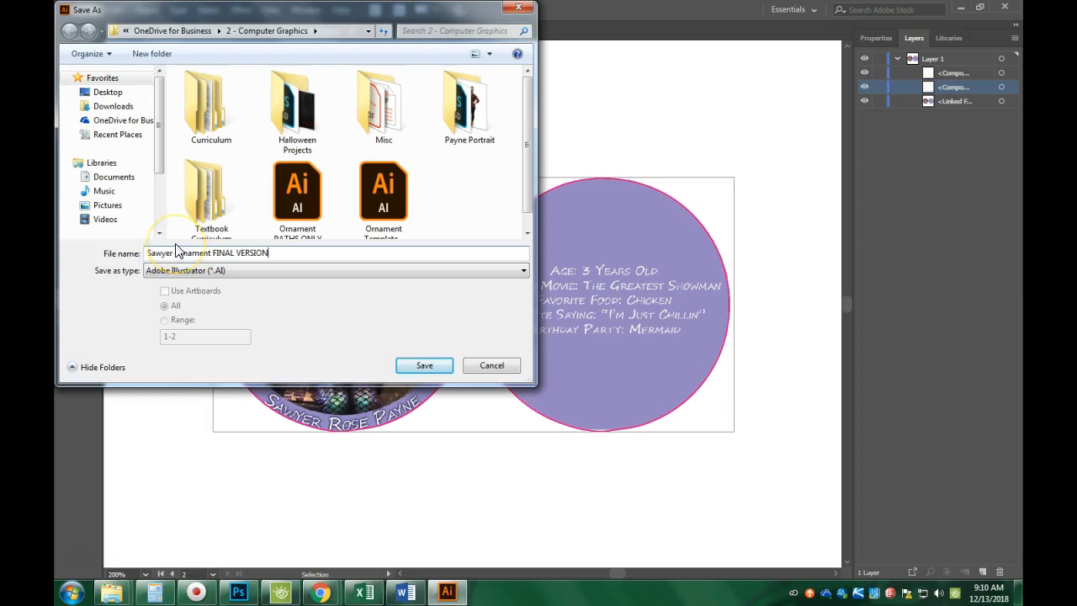
pyautogui.click(148, 252)
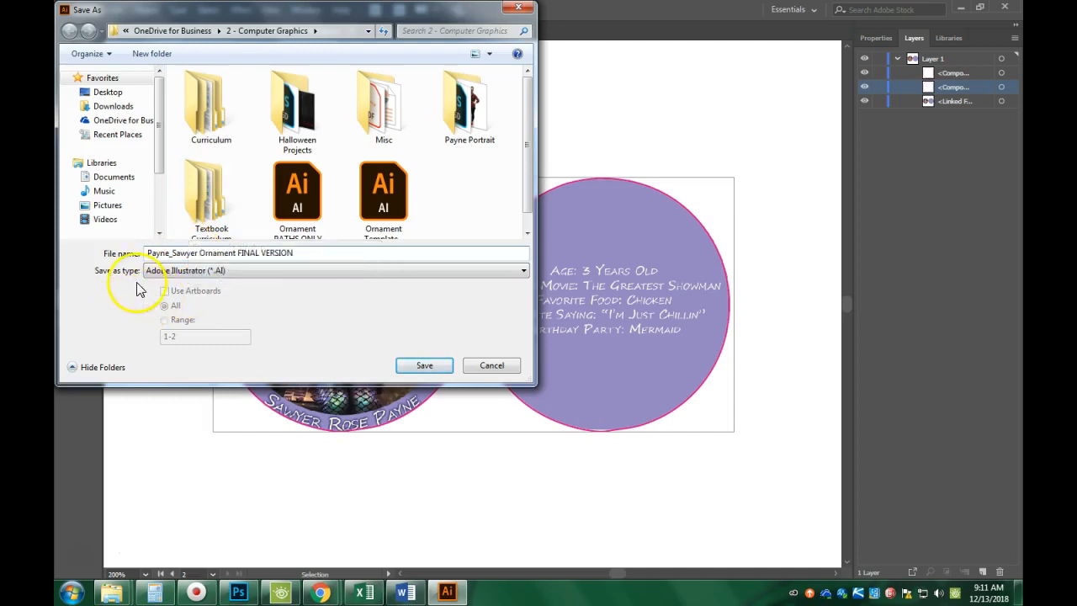
# Save as Adobe PDF with page range 1 only, using the Illustrator Default preset.
pyautogui.click(158, 271)
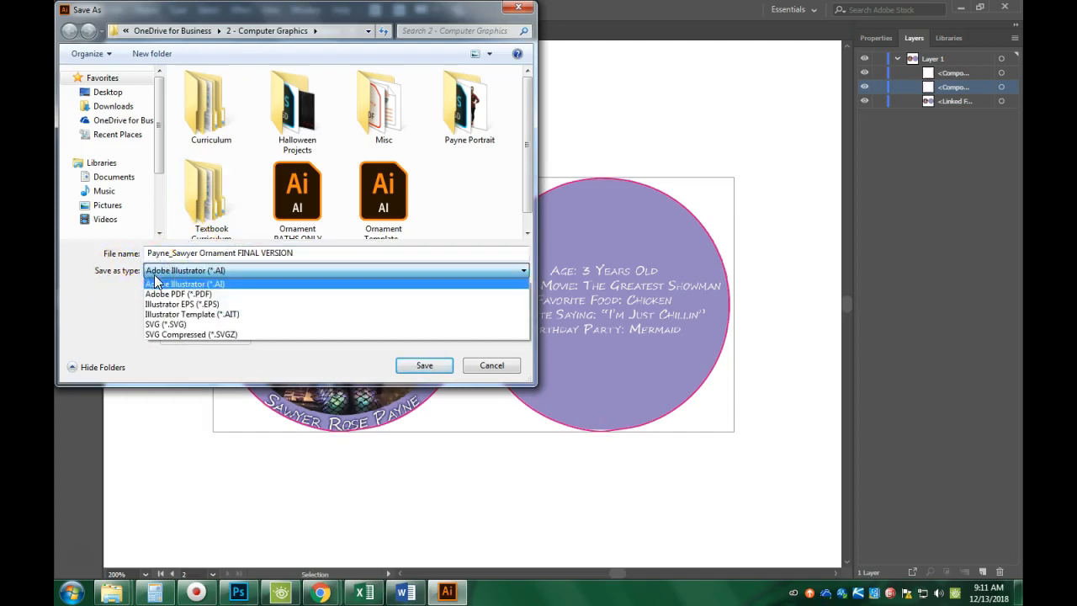
pyautogui.click(174, 294)
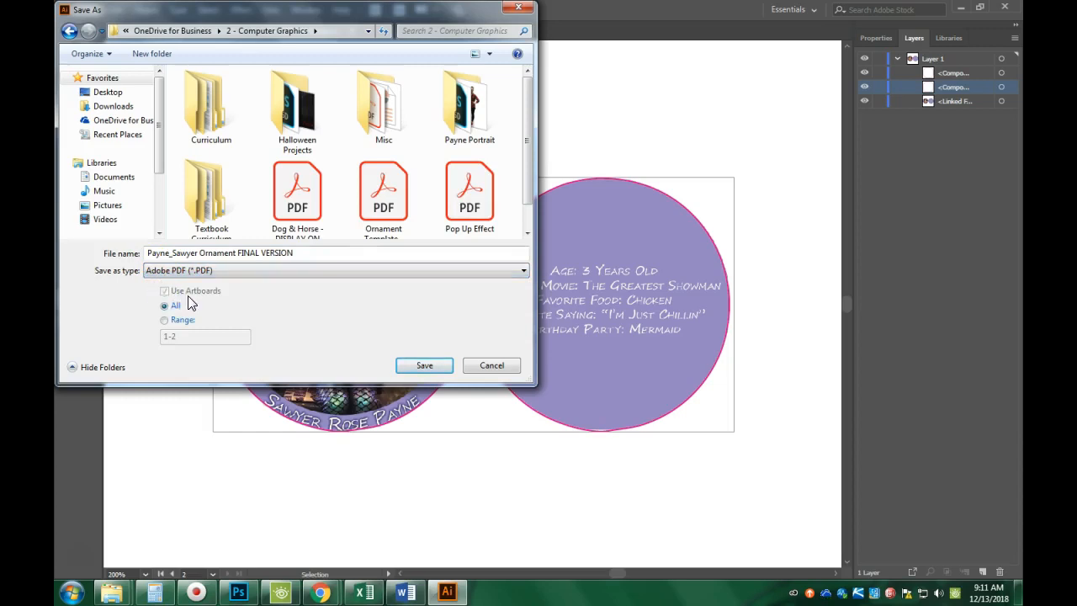
pyautogui.click(178, 336)
pyautogui.click(186, 342)
pyautogui.click(165, 321)
pyautogui.moveTo(179, 337); pyautogui.dragTo(163, 338)
pyautogui.write('1')
pyautogui.click(165, 350)
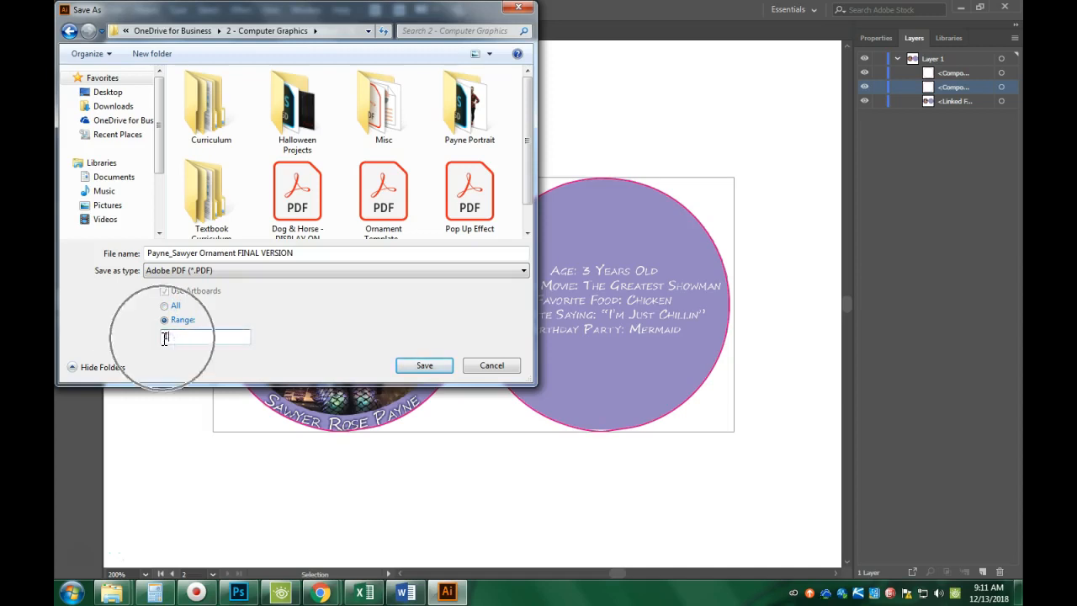
pyautogui.click(160, 334)
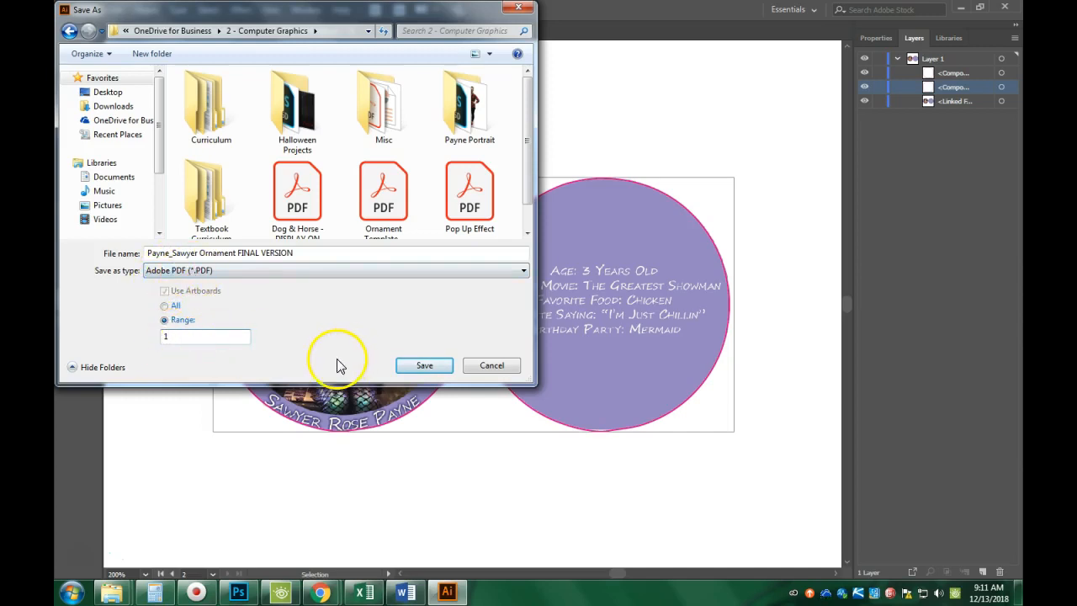
pyautogui.click(413, 365)
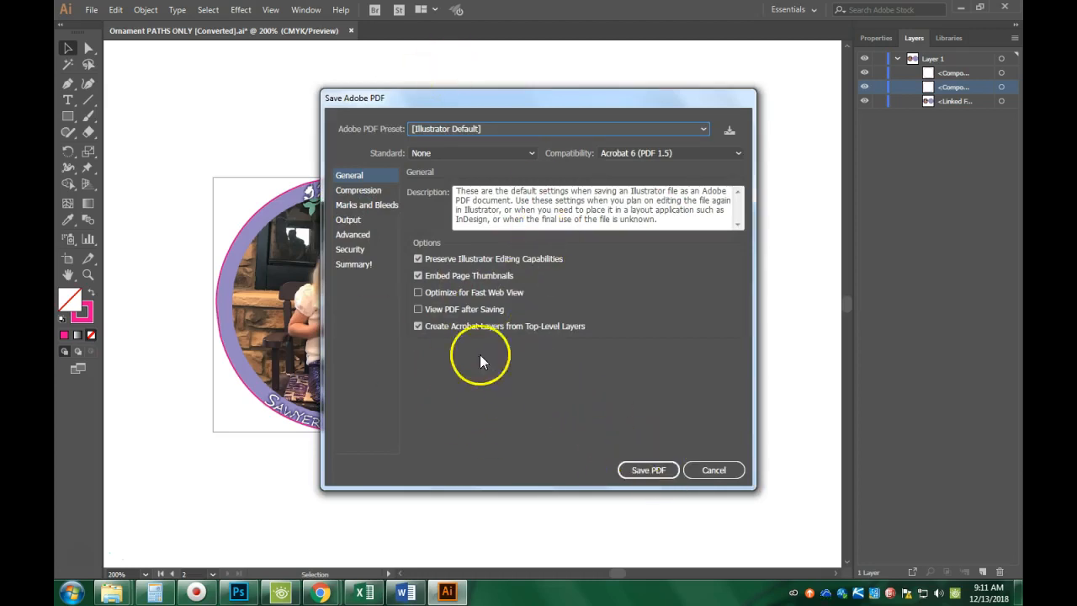
pyautogui.click(640, 469)
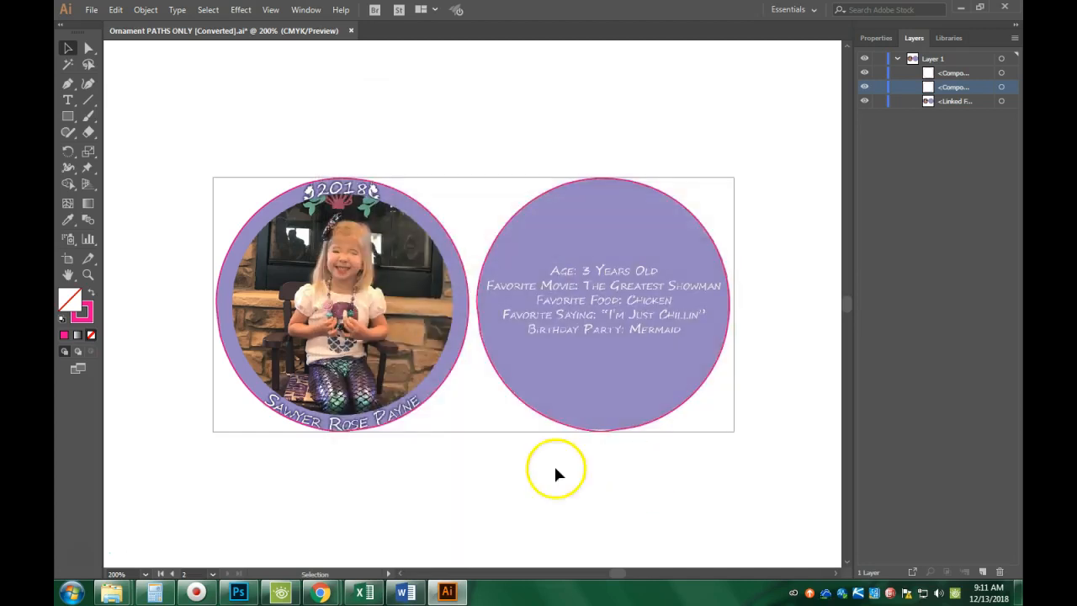
# Open the FINAL VERSION ornament PDF from OneDrive for Business > 2 - Computer Graphics.
pyautogui.moveTo(114, 597)
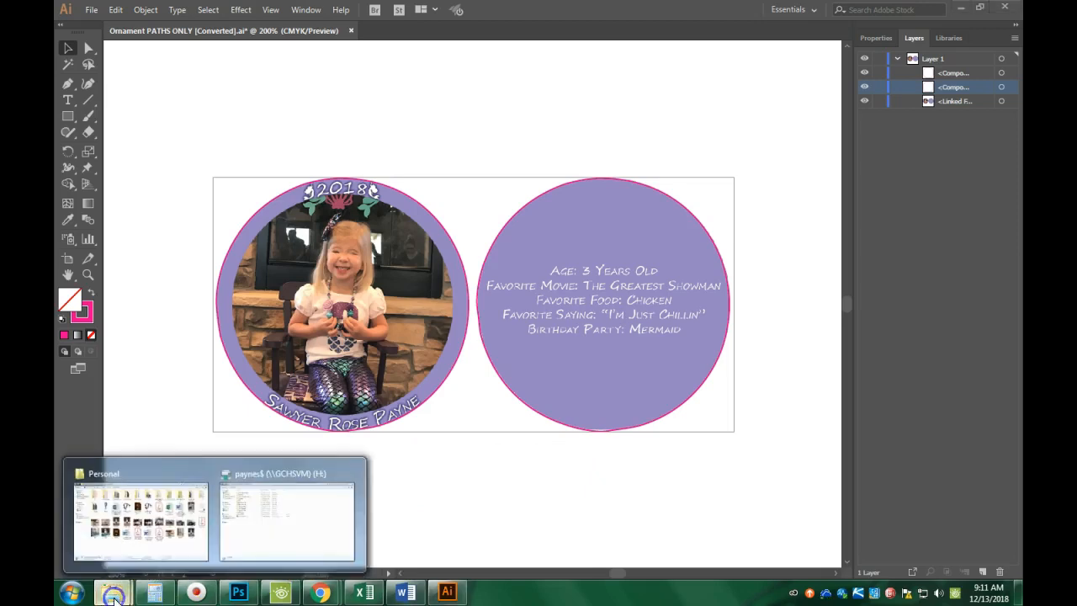
pyautogui.click(132, 555)
pyautogui.click(110, 116)
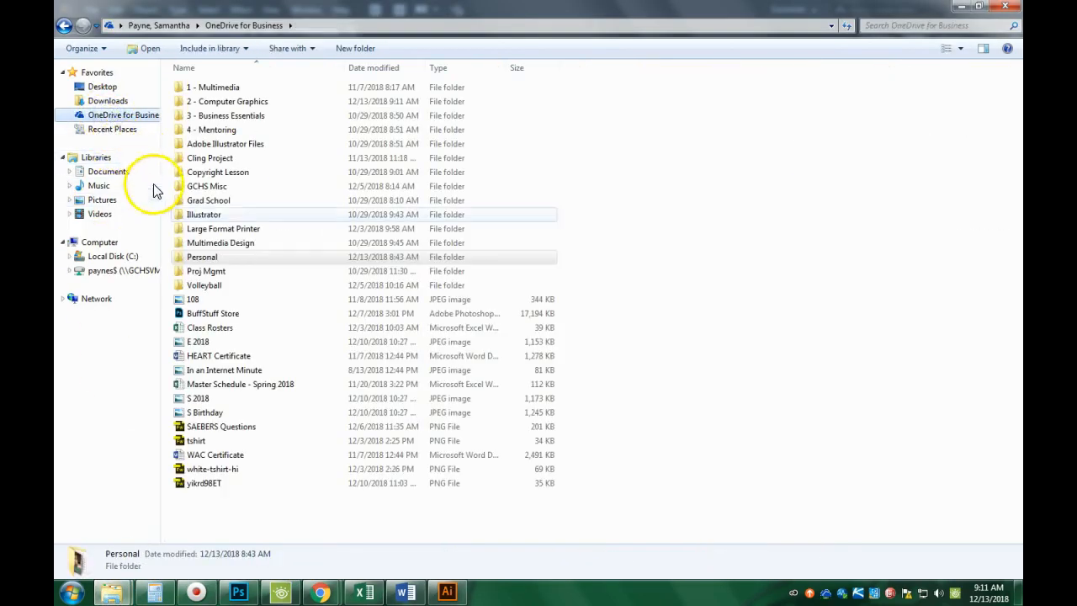
pyautogui.doubleClick(224, 100)
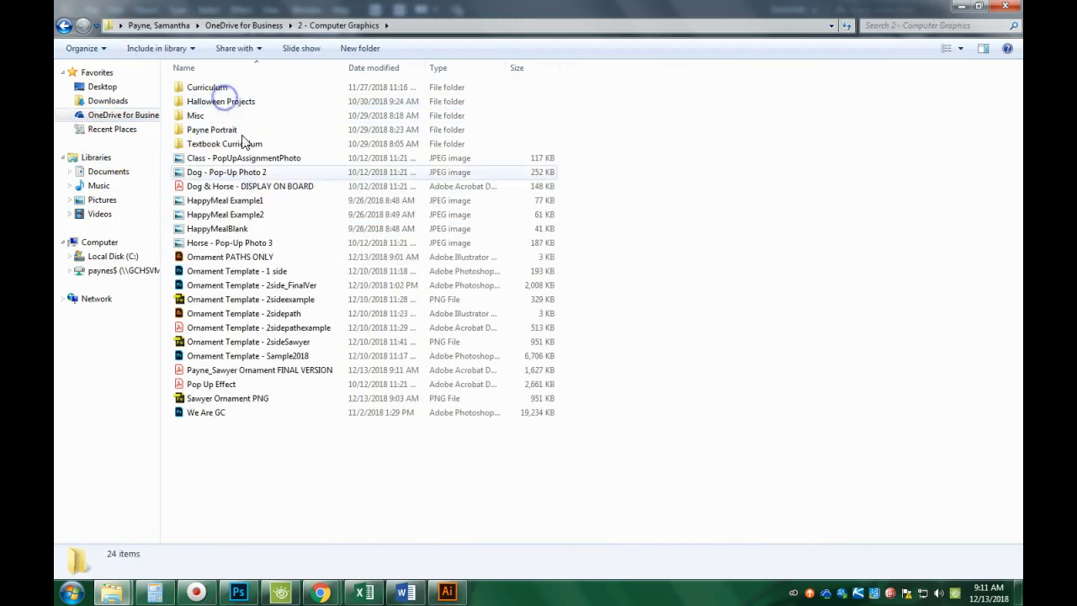
pyautogui.click(291, 372)
pyautogui.doubleClick(291, 375)
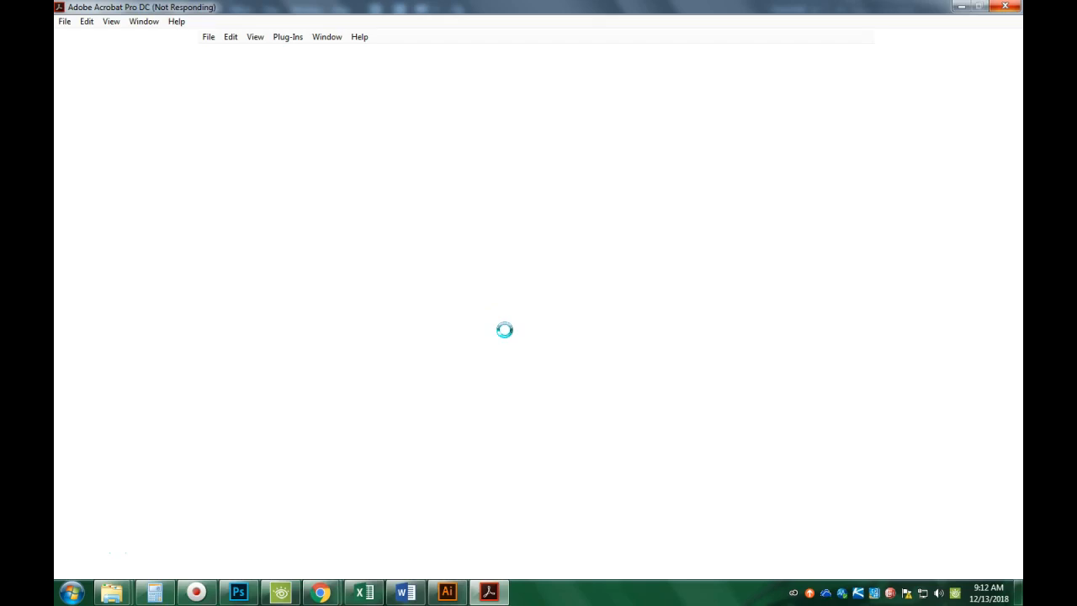
# Review the ornament PDF in Acrobat, close Acrobat, and bring the Chrome window back.
pyautogui.click(479, 317)
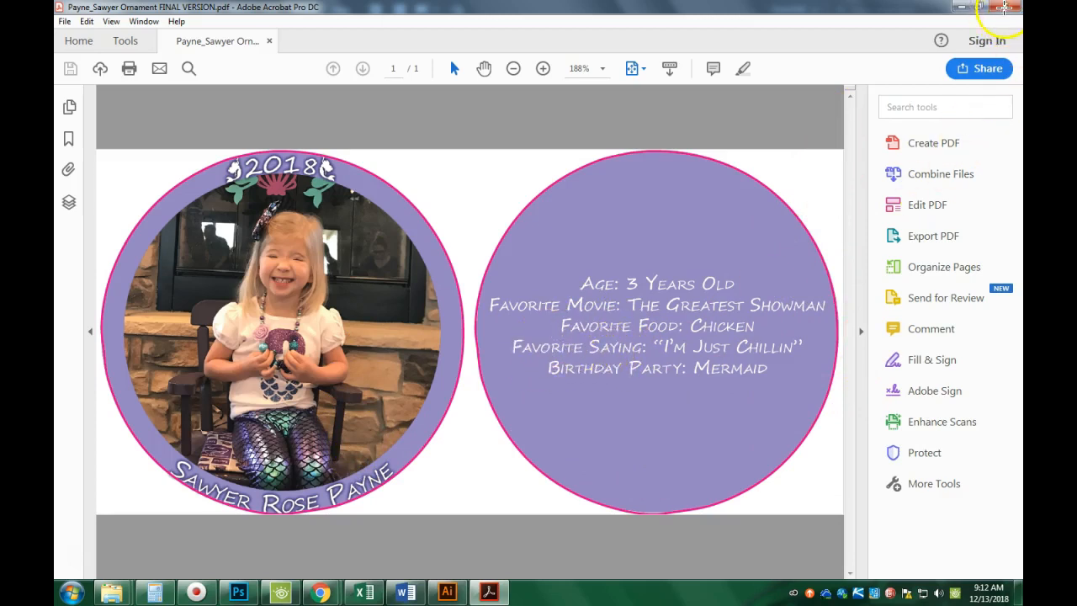
pyautogui.click(1007, 7)
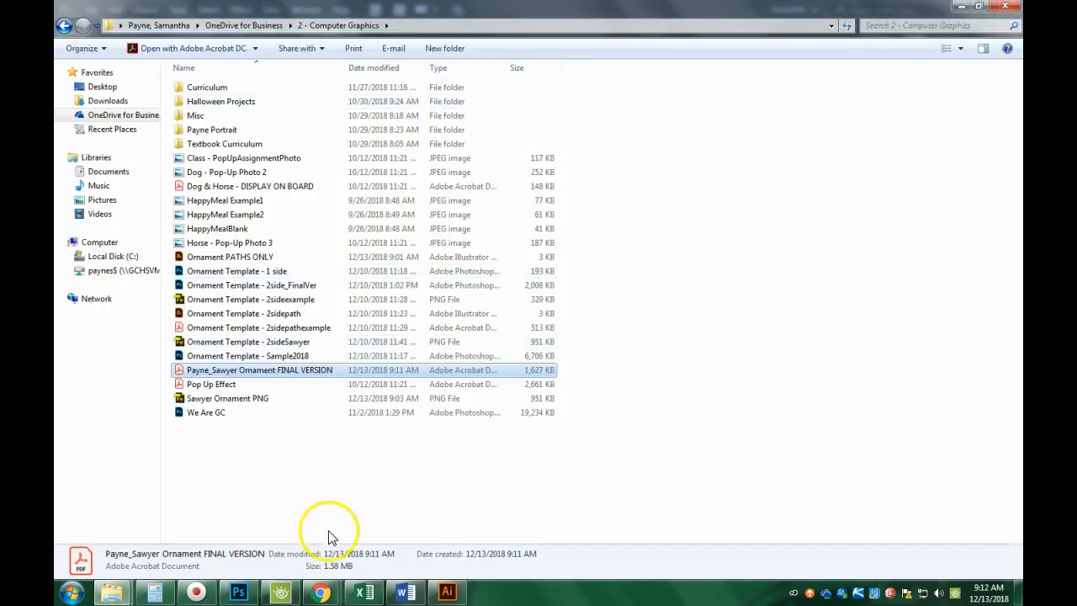
pyautogui.moveTo(320, 593)
pyautogui.click(277, 528)
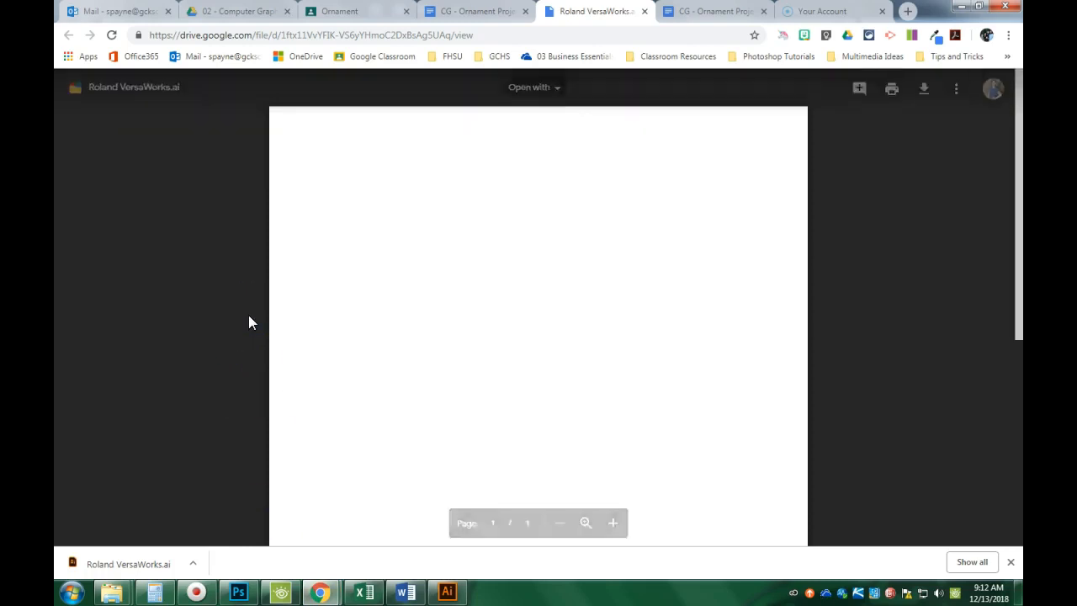
# Open the CG - Ornament Submissions form, enter last and first name, and start attaching a file.
pyautogui.click(371, 12)
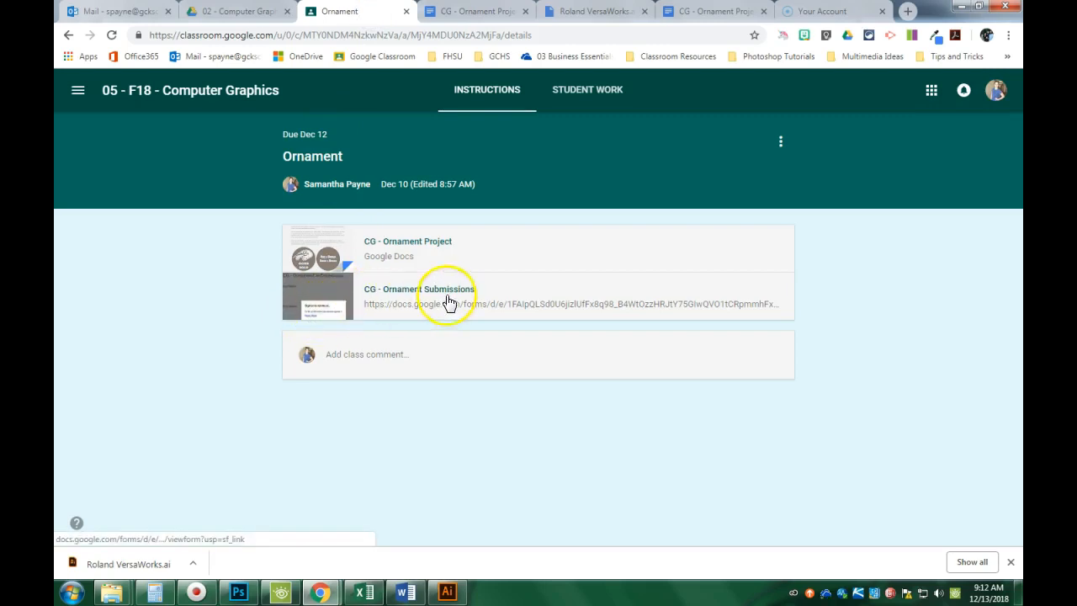
pyautogui.click(313, 298)
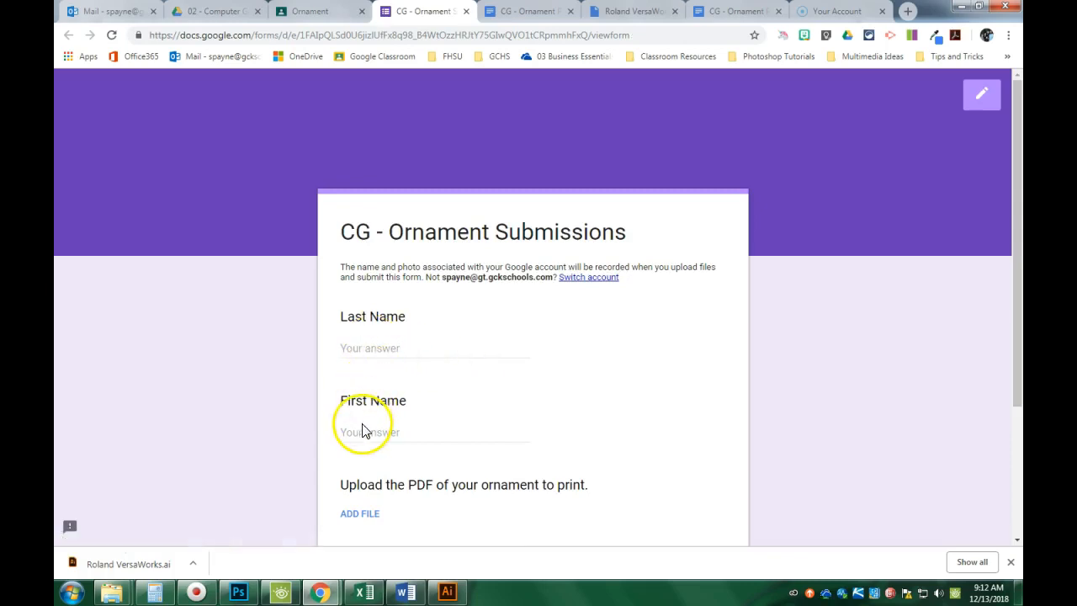
pyautogui.click(372, 342)
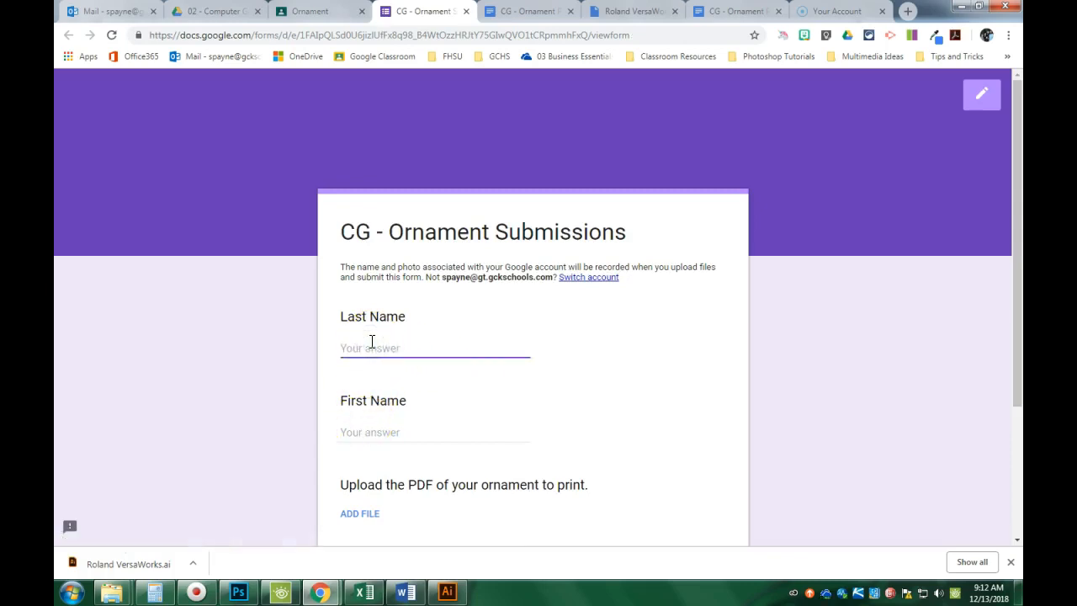
pyautogui.press('Tab')
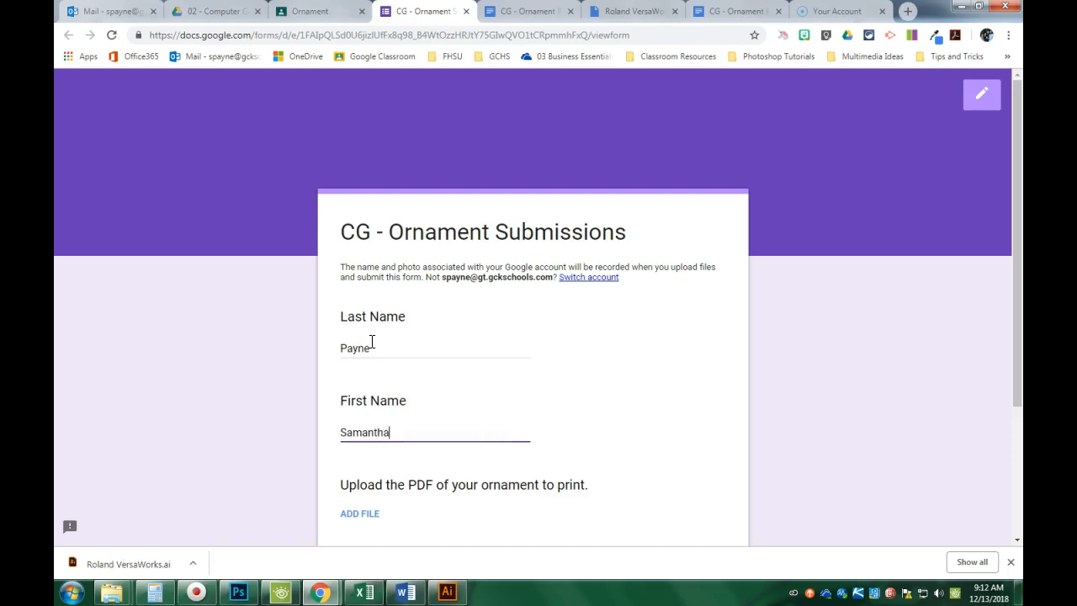
pyautogui.scroll(-3, 377, 347)
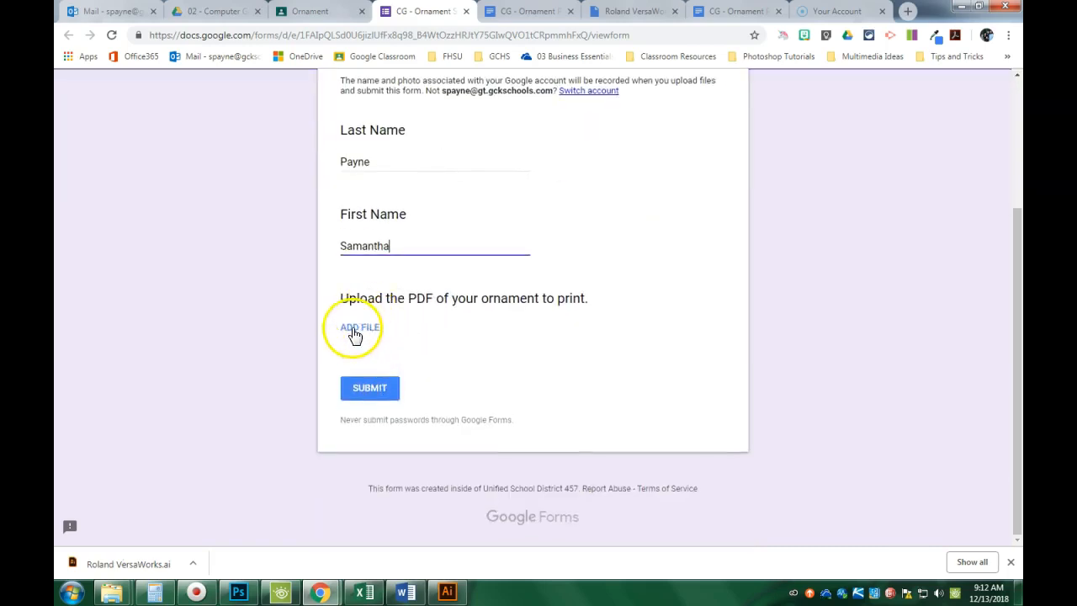
pyautogui.click(354, 331)
pyautogui.click(517, 321)
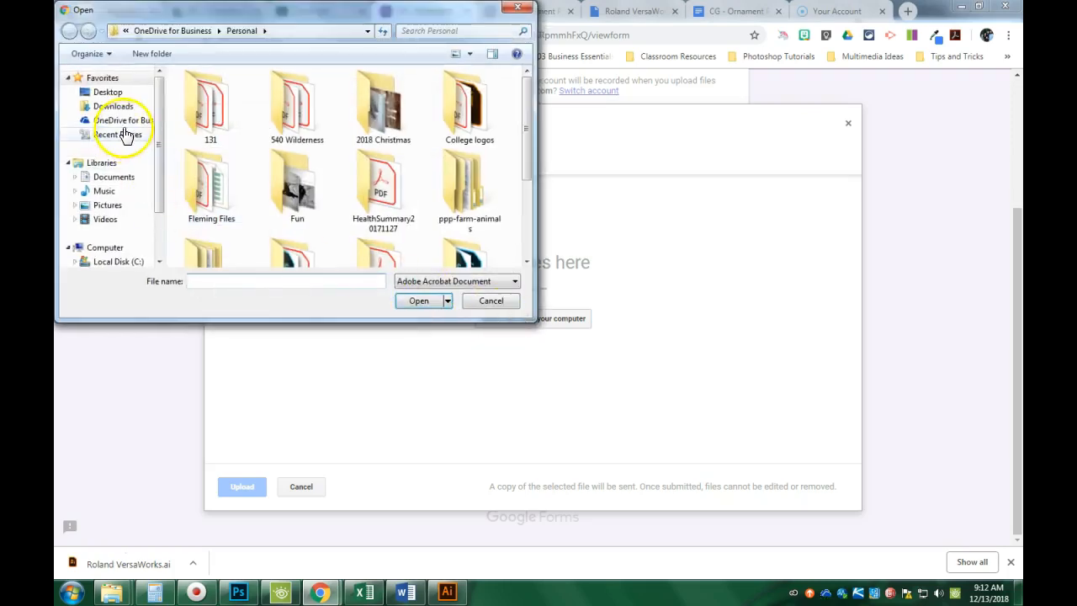
# Select the FINAL VERSION ornament PDF in the OneDrive folder 2 - Computer Graphics.
pyautogui.click(107, 121)
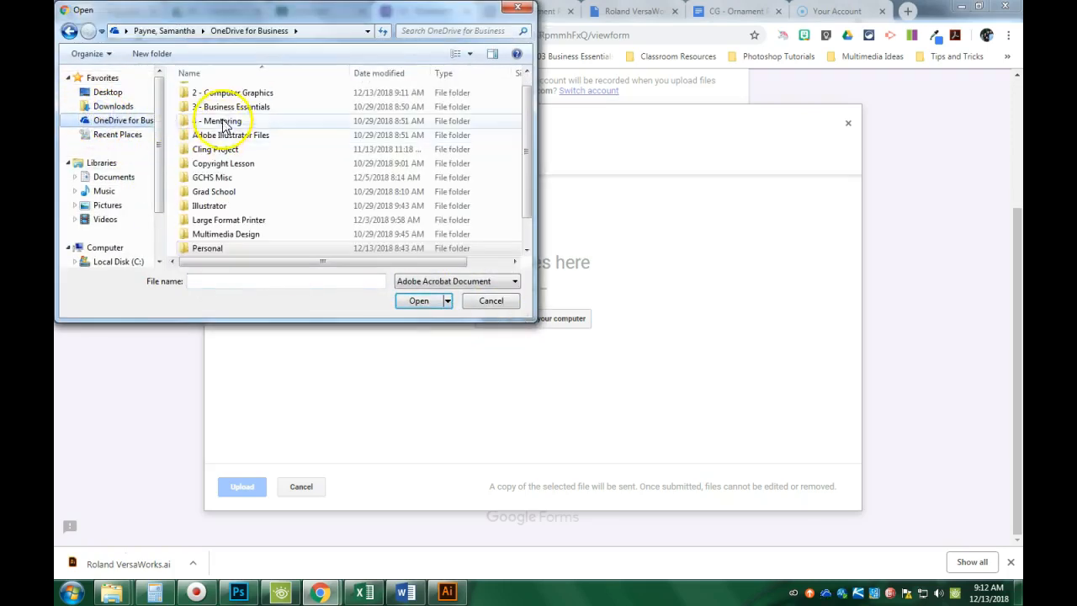
pyautogui.doubleClick(211, 94)
pyautogui.click(305, 211)
pyautogui.scroll(-1, 307, 217)
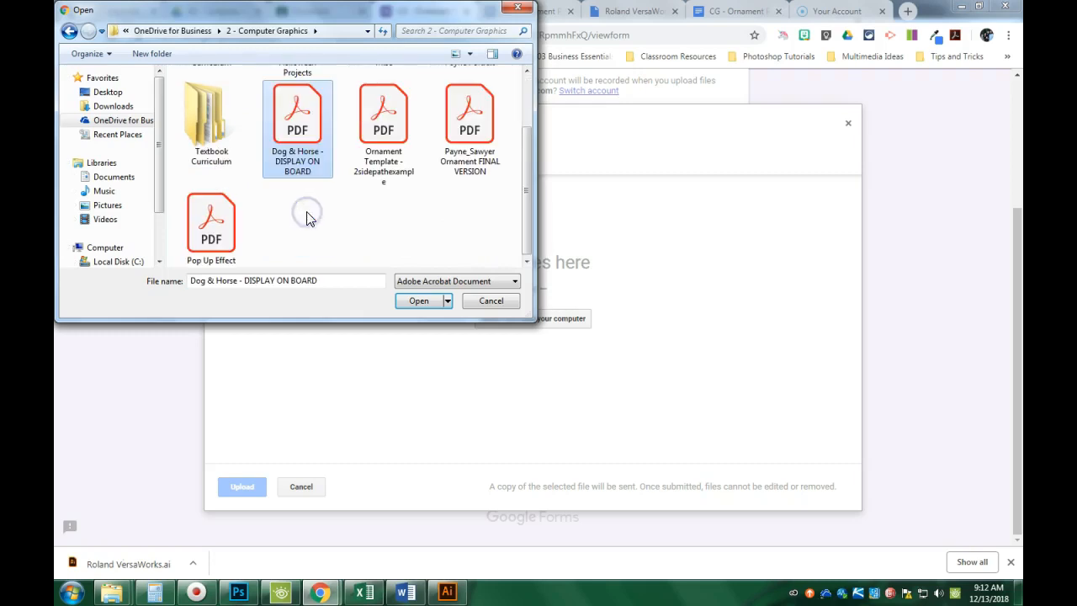
pyautogui.click(471, 167)
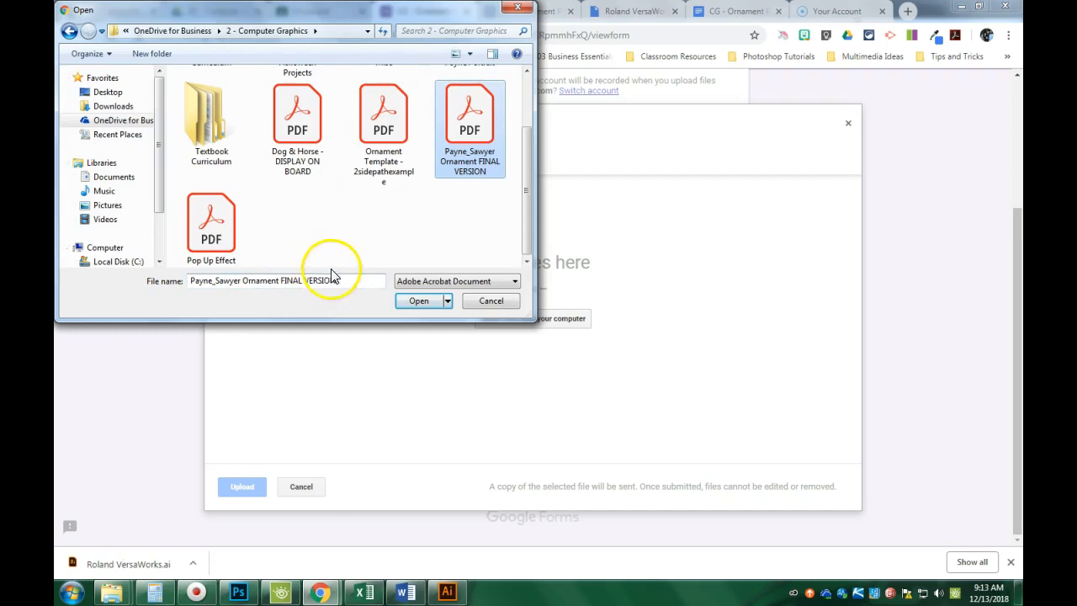
# Upload the FINAL VERSION PDF and submit the CG - Ornament Submissions form.
pyautogui.click(440, 240)
pyautogui.click(420, 301)
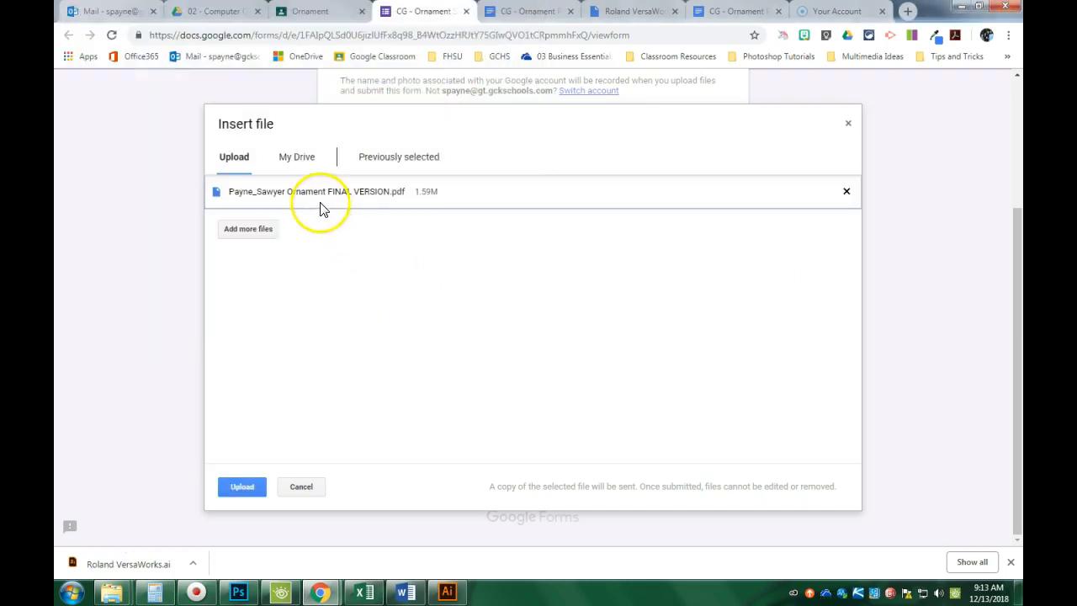
pyautogui.click(243, 488)
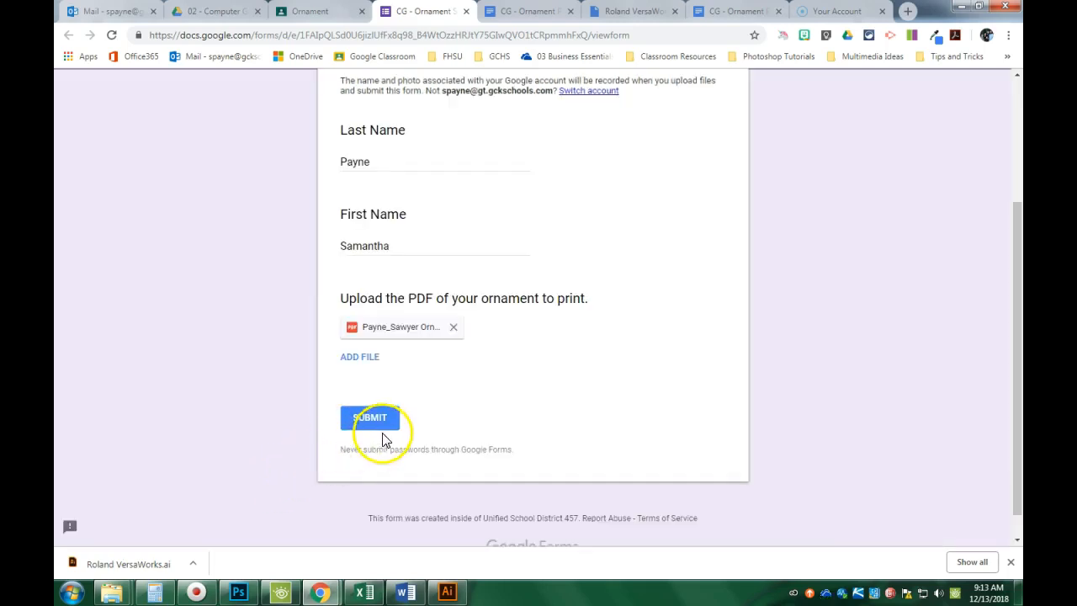
pyautogui.click(380, 427)
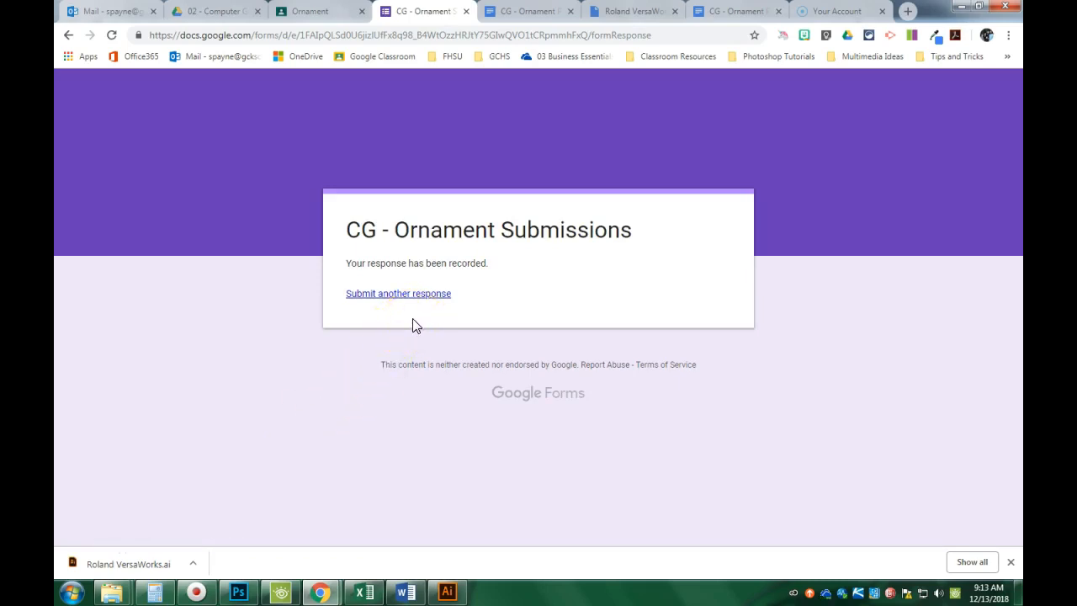
# Recheck the form's confirmation, then return to Classroom's Ornament assignment page.
pyautogui.click(312, 11)
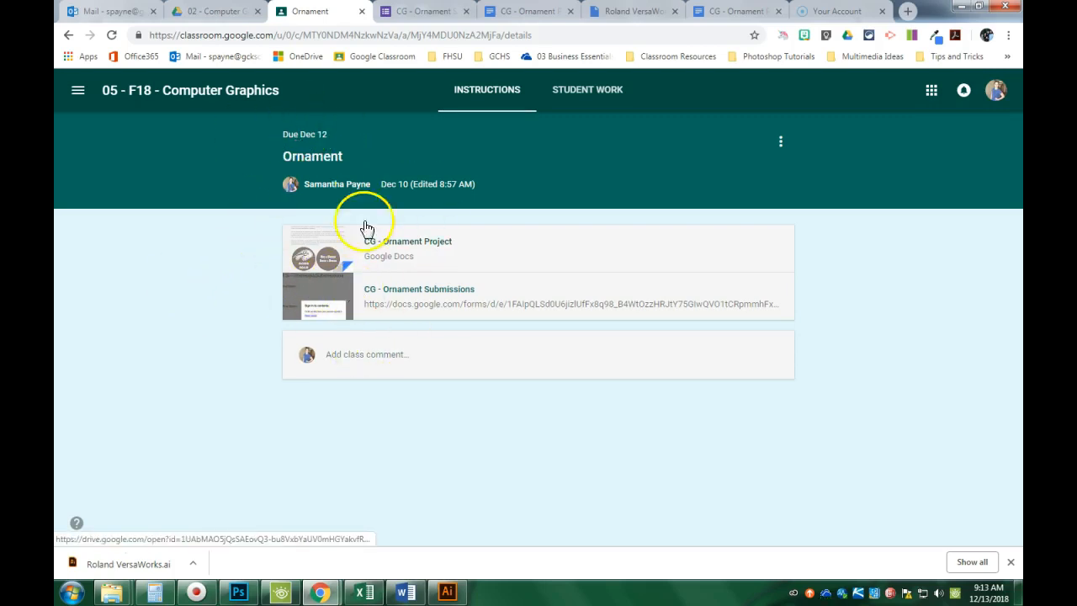
pyautogui.hotkey('ctrl', 'Tab')
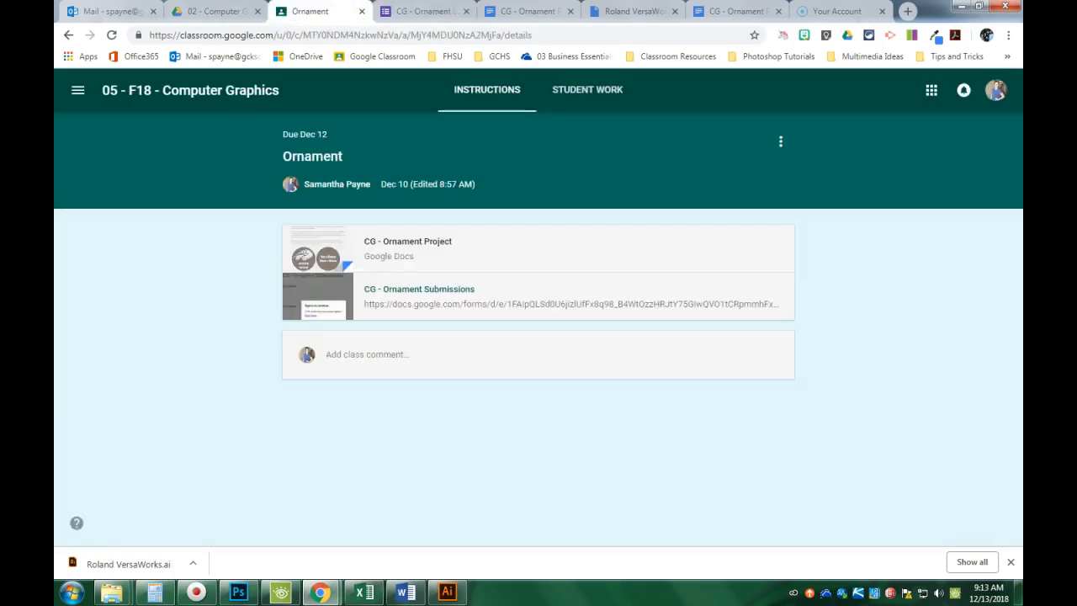
pyautogui.hotkey('ctrl', 'shift', 'Tab')
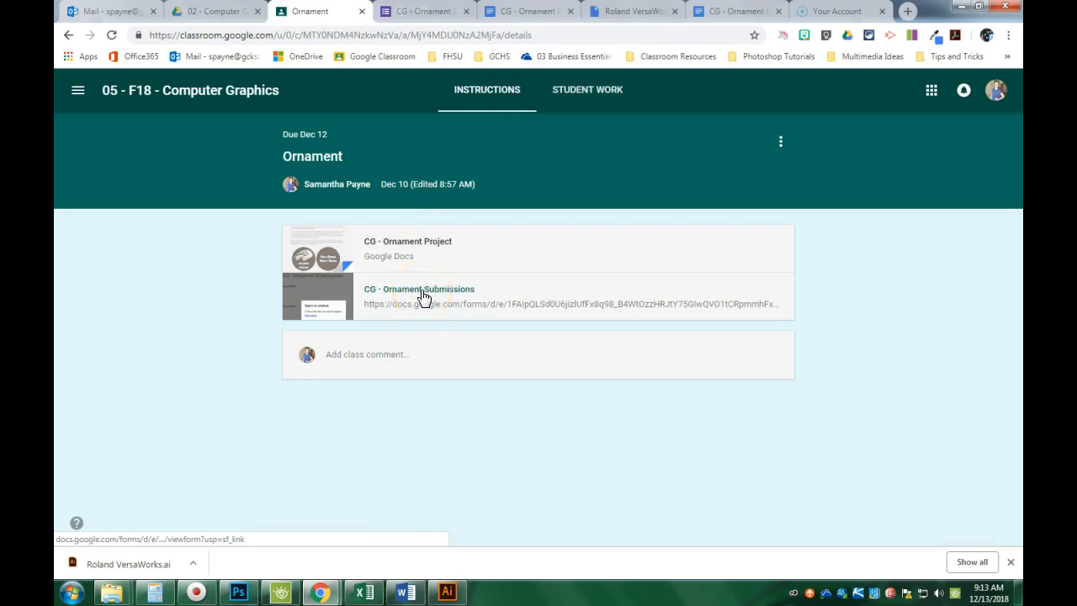